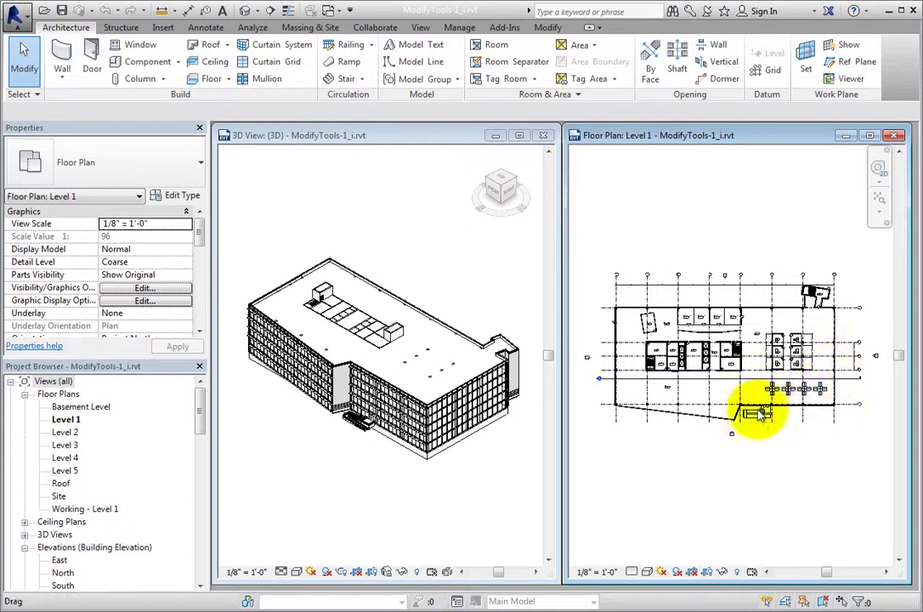
# Zoom the Level 1 plan and pan it to frame the entrance ramp and its railing
pyautogui.scroll(6, 753, 418)
pyautogui.scroll(3, 764, 422)
pyautogui.moveTo(763, 420); pyautogui.dragTo(667, 437, button='middle')
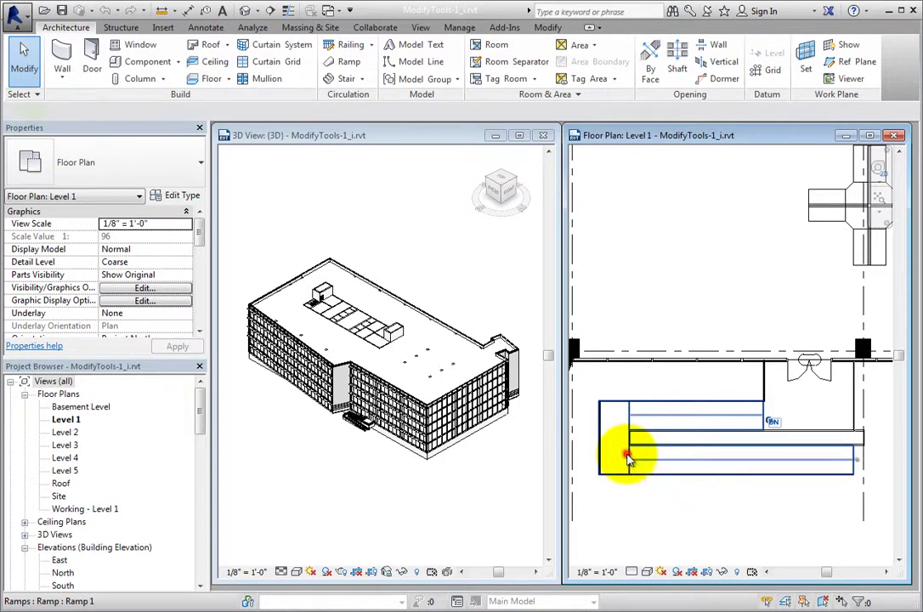
# Select Ramp 1 in the floor plan, then zoom and pan the 3D view onto it
pyautogui.click(629, 460)
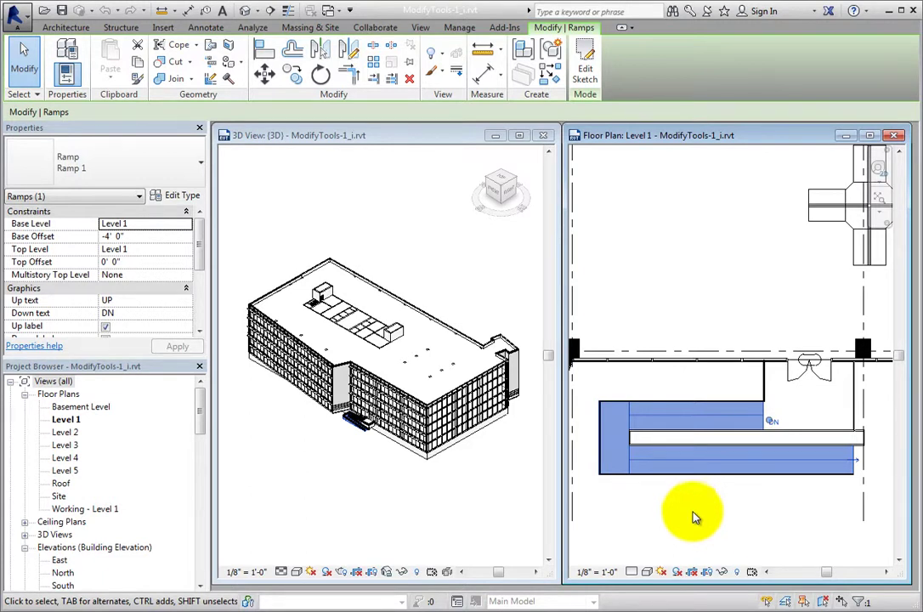
pyautogui.click(360, 448)
pyautogui.scroll(8, 361, 454)
pyautogui.moveTo(377, 443); pyautogui.dragTo(377, 501, button='middle')
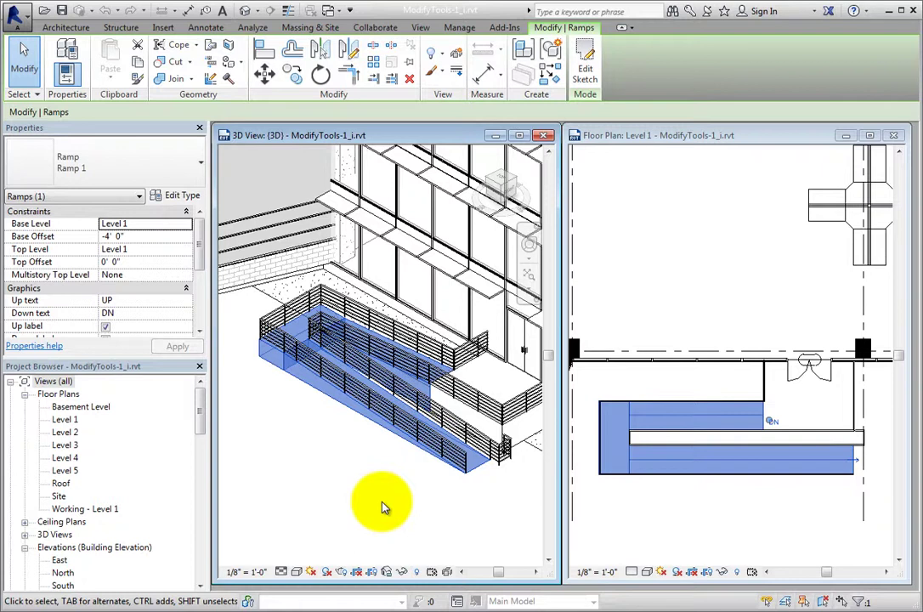
# Deselect the ramp, maximize the Level 1 plan, and zoom out to center the building
pyautogui.click(382, 502)
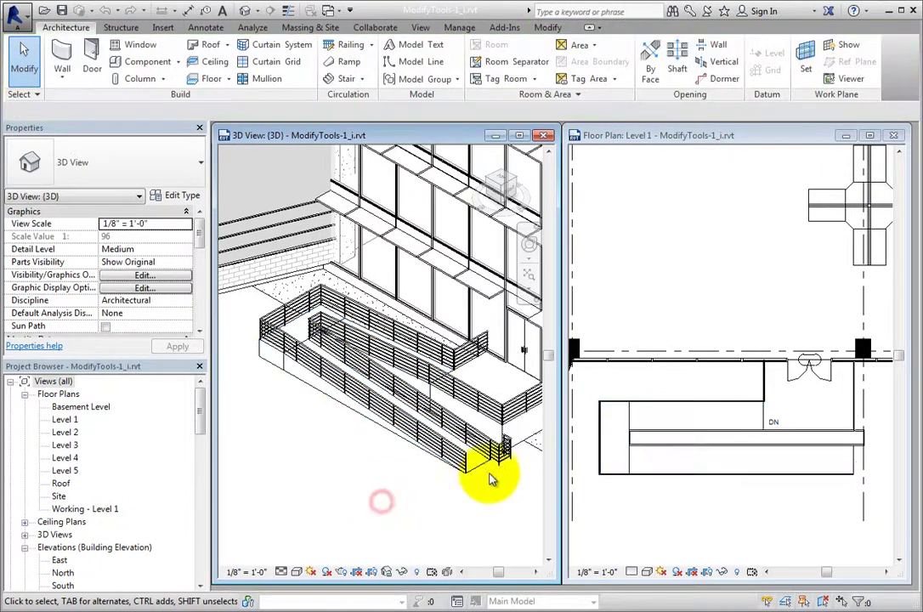
pyautogui.click(869, 136)
pyautogui.scroll(-2, 690, 265)
pyautogui.scroll(-1, 521, 266)
pyautogui.scroll(-3, 588, 417)
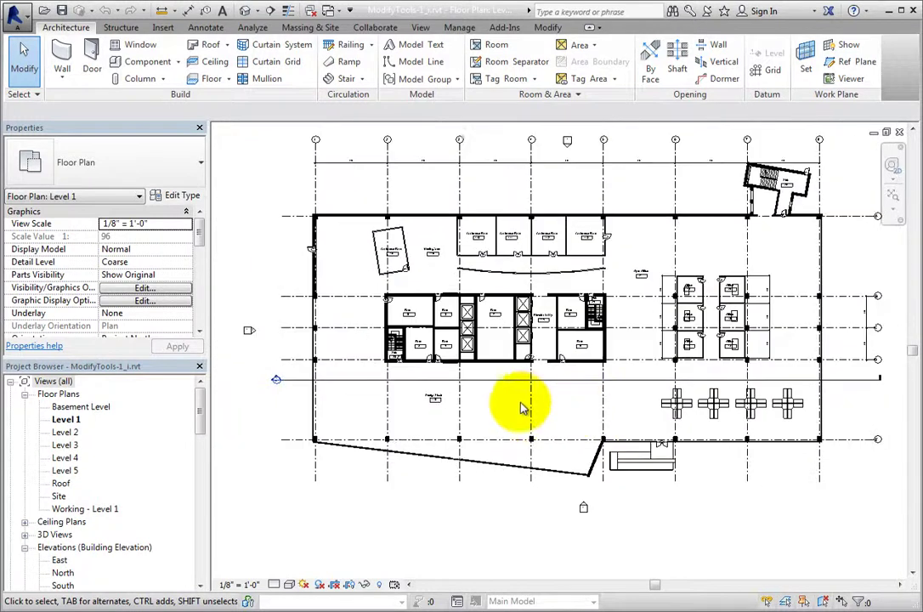
pyautogui.moveTo(530, 412); pyautogui.dragTo(545, 470, button='middle')
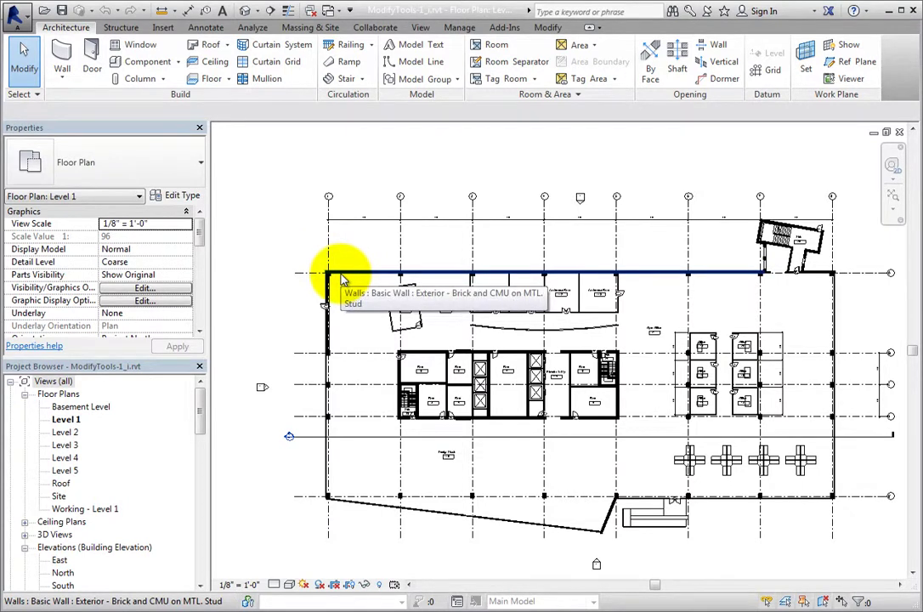
# Tab past the exterior wall chain to select the Steel Bar Joist 14" - Concrete floor
pyautogui.press('Tab')
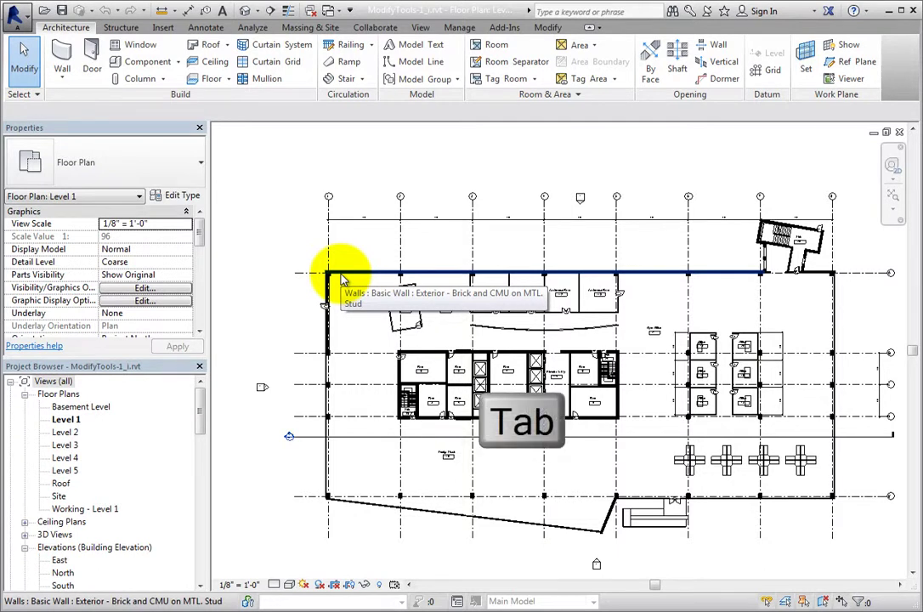
pyautogui.press('Tab')
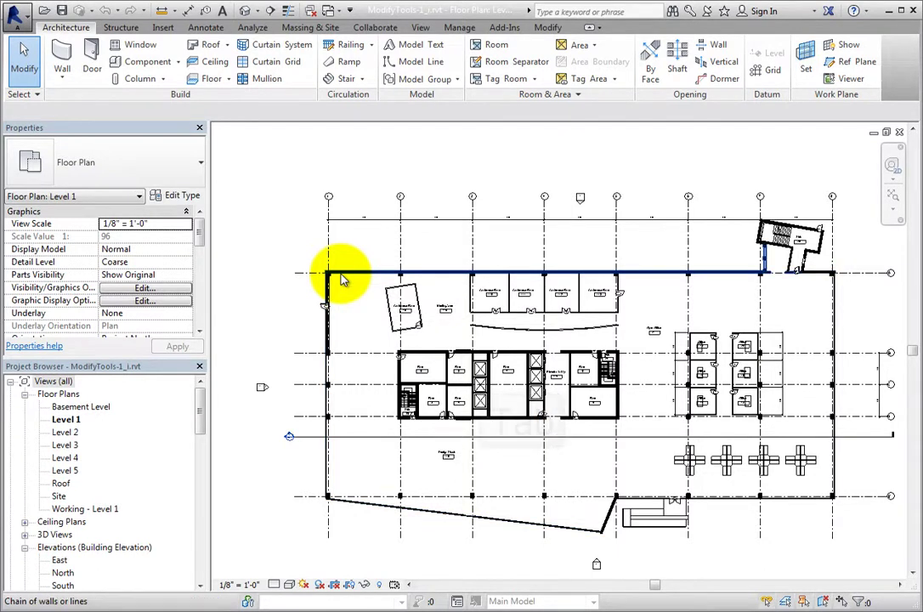
pyautogui.press('Tab')
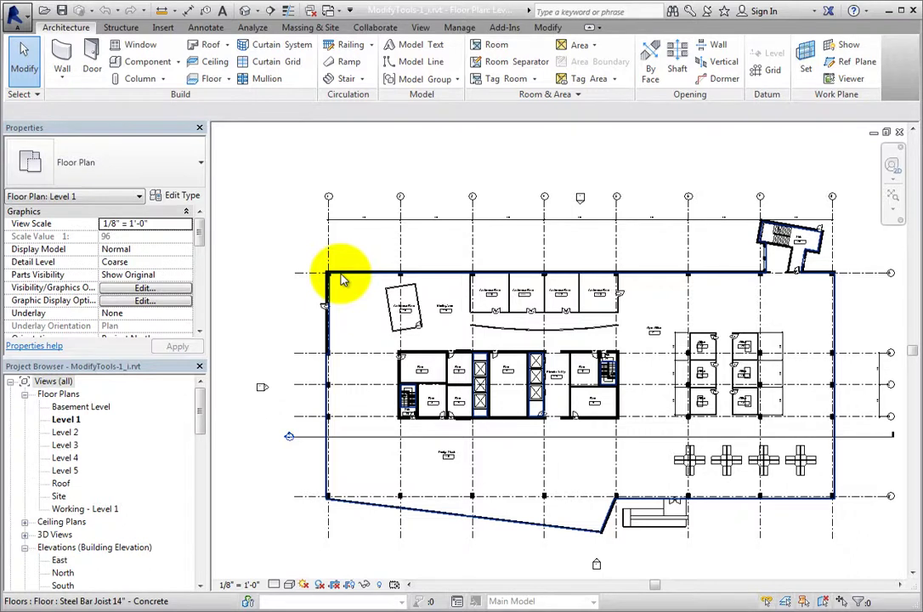
pyautogui.click(342, 278)
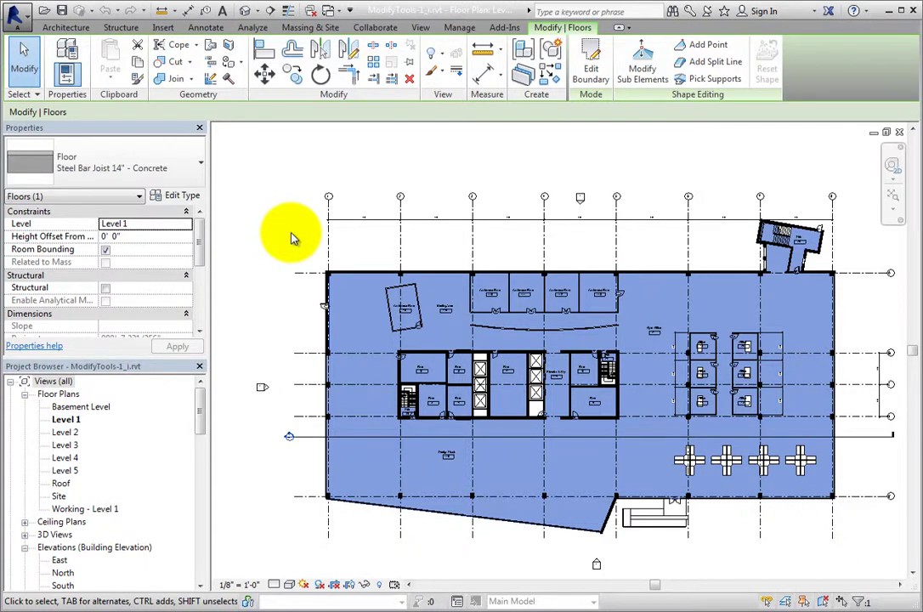
# Switch to the Default 3D View, orbit down onto the roof, select it, then deselect
pyautogui.click(290, 238)
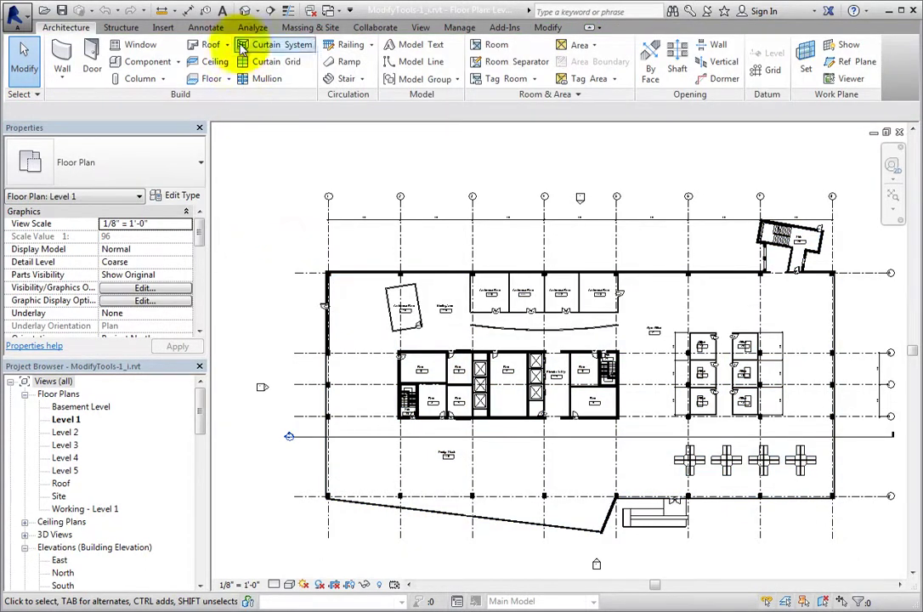
pyautogui.click(244, 11)
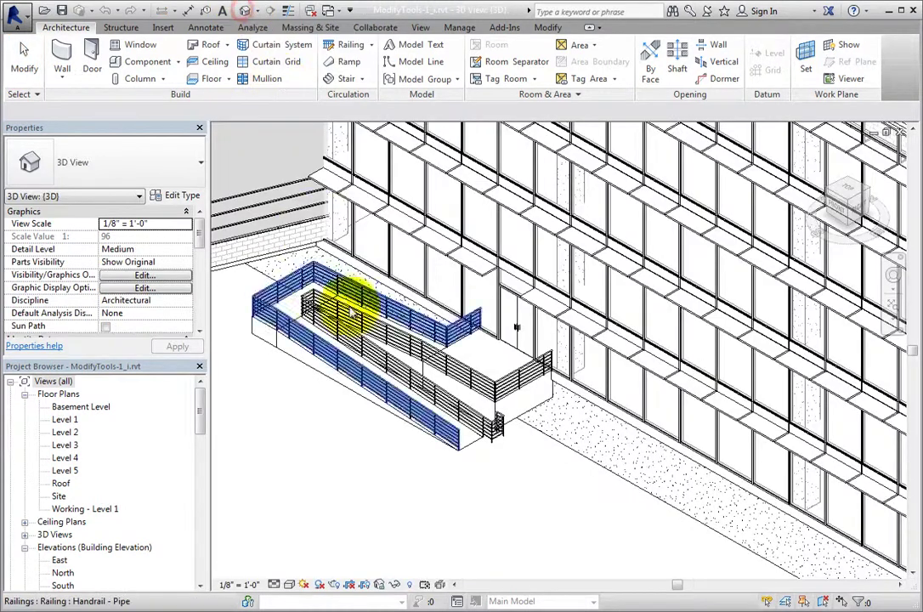
pyautogui.scroll(-5, 351, 314)
pyautogui.moveTo(381, 346)
pyautogui.keyDown('shift'); pyautogui.mouseDown(button='middle')
pyautogui.moveTo(433, 449)
pyautogui.moveTo(387, 330)
pyautogui.mouseUp(button='middle'); pyautogui.keyUp('shift')
pyautogui.scroll(3, 388, 330)
pyautogui.scroll(-3, 435, 405)
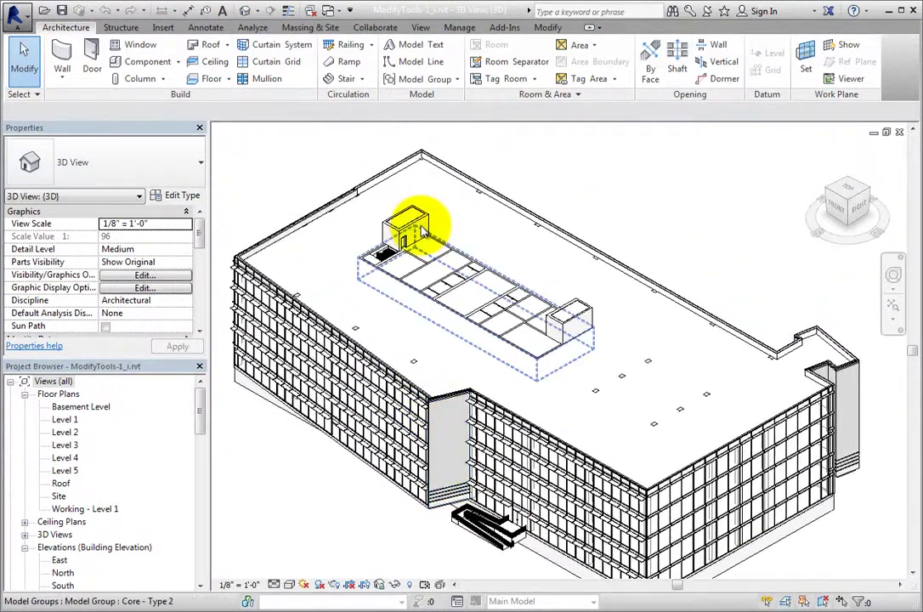
pyautogui.click(413, 174)
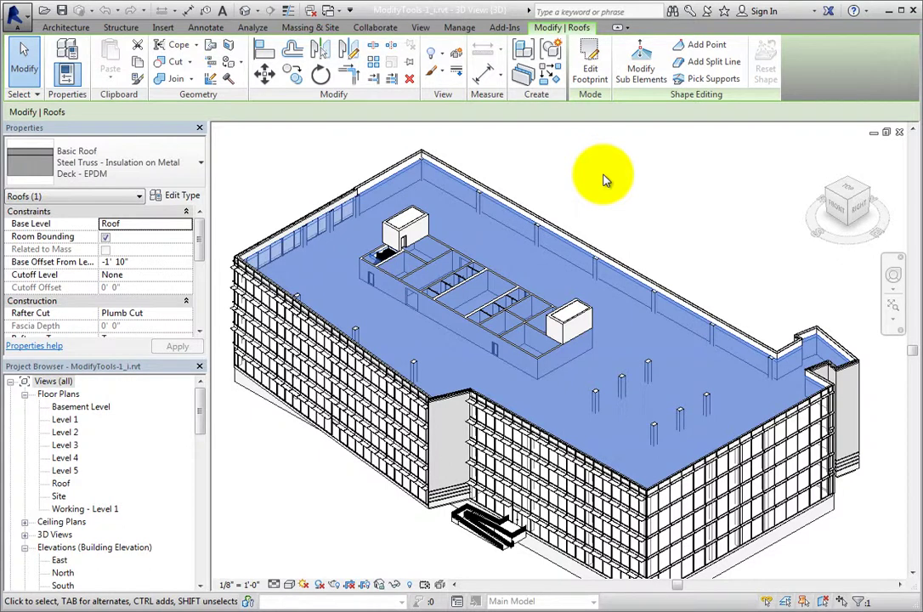
pyautogui.click(603, 181)
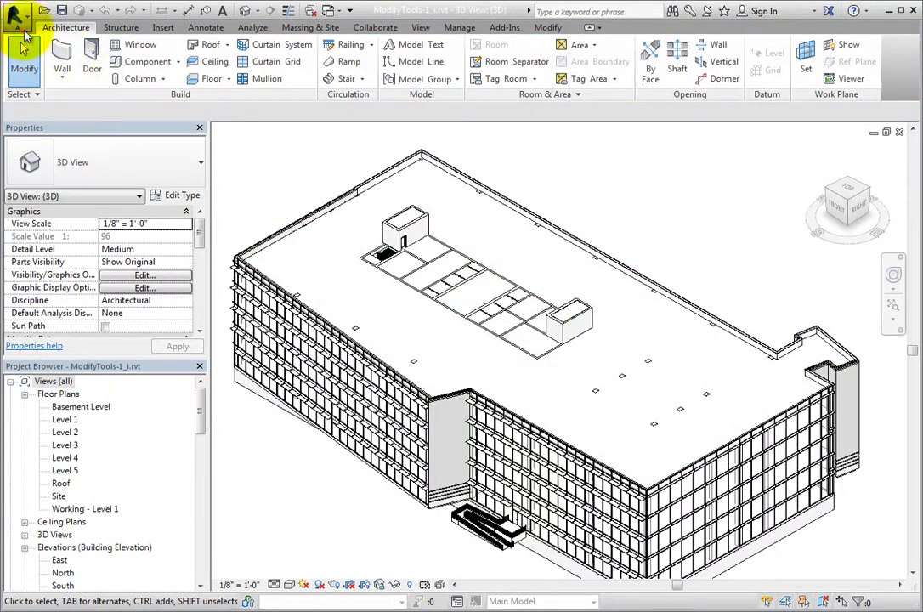
pyautogui.click(19, 19)
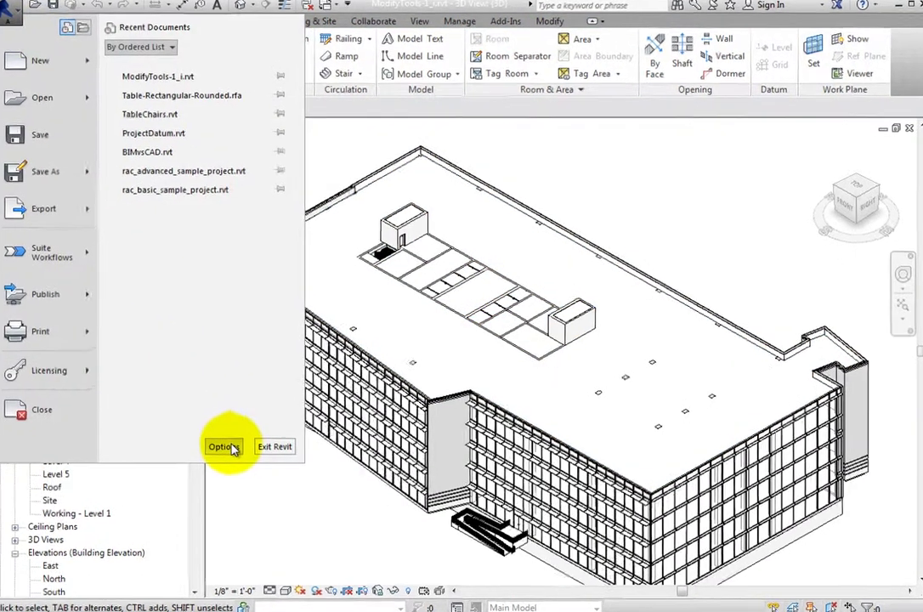
pyautogui.click(229, 444)
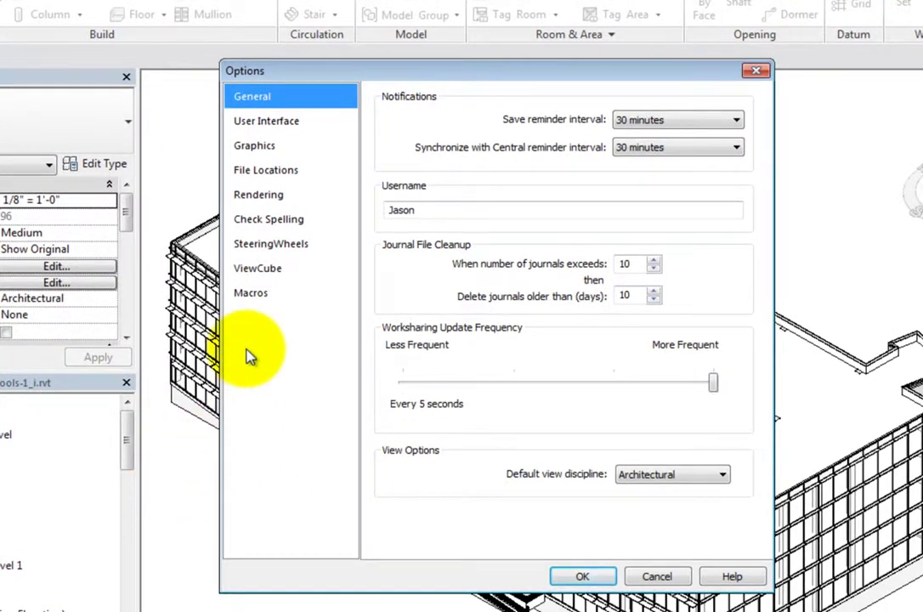
pyautogui.click(282, 150)
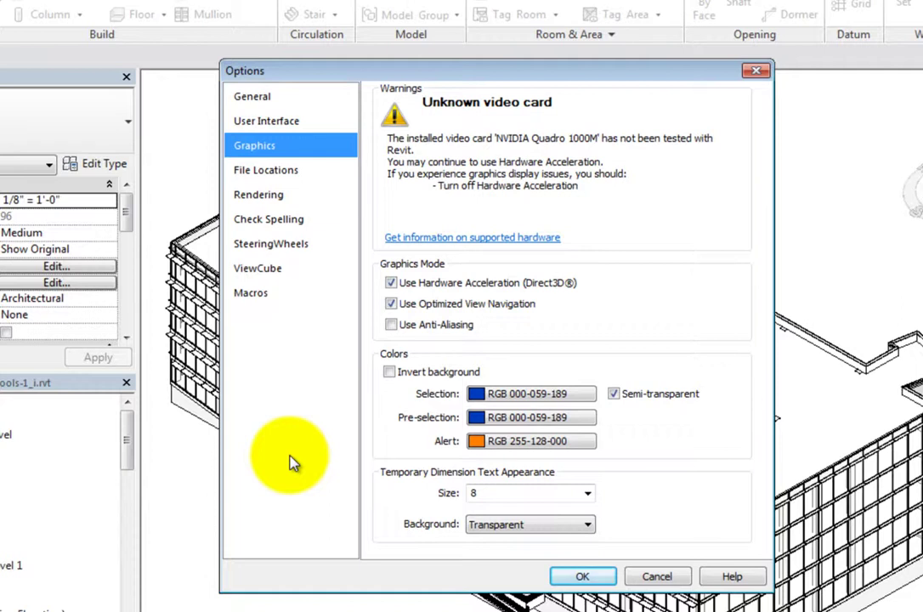
pyautogui.click(650, 578)
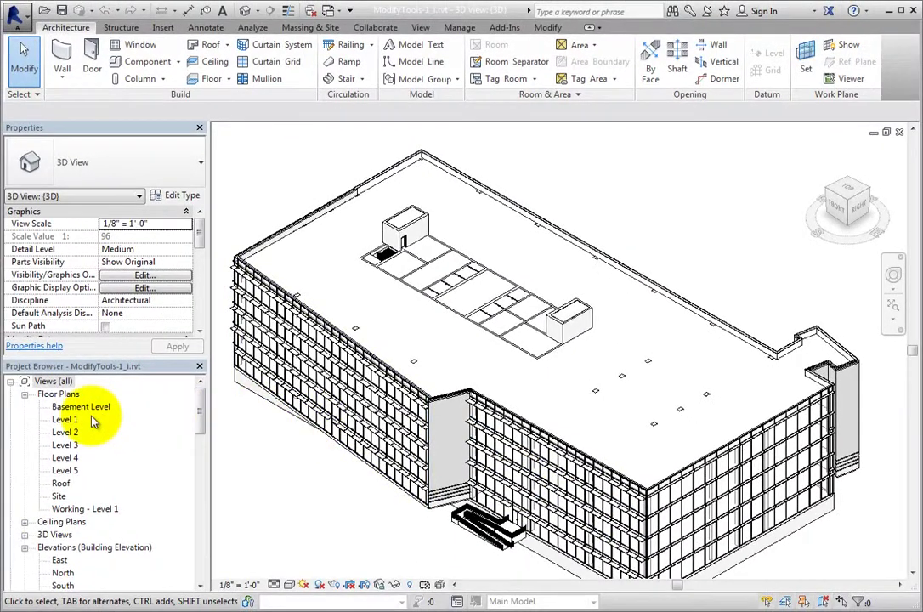
# Open the Level 1 plan, zoom to the cubicles, and select the first cubicle's lower-left panel
pyautogui.doubleClick(68, 420)
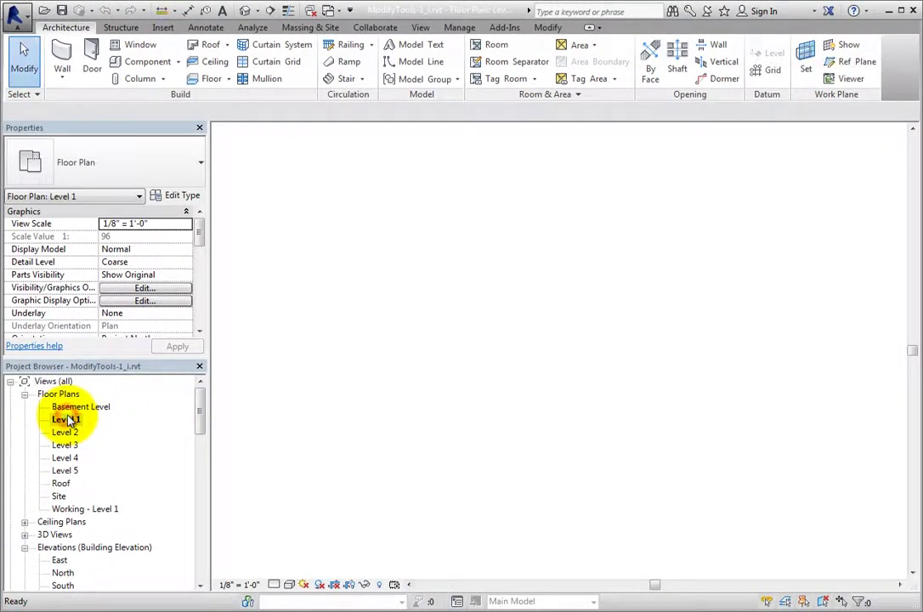
pyautogui.scroll(5, 755, 490)
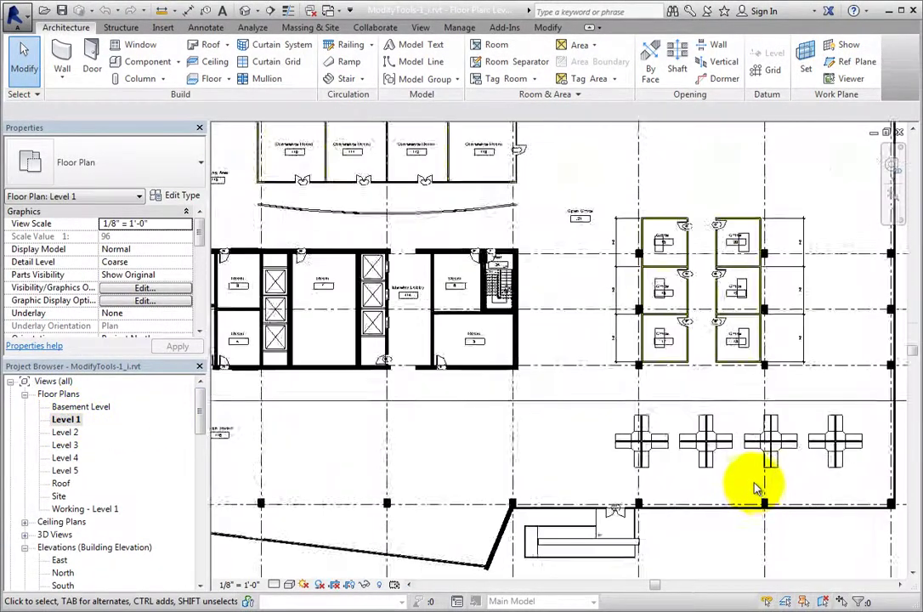
pyautogui.moveTo(752, 486); pyautogui.dragTo(565, 478, button='middle')
pyautogui.scroll(1, 565, 478)
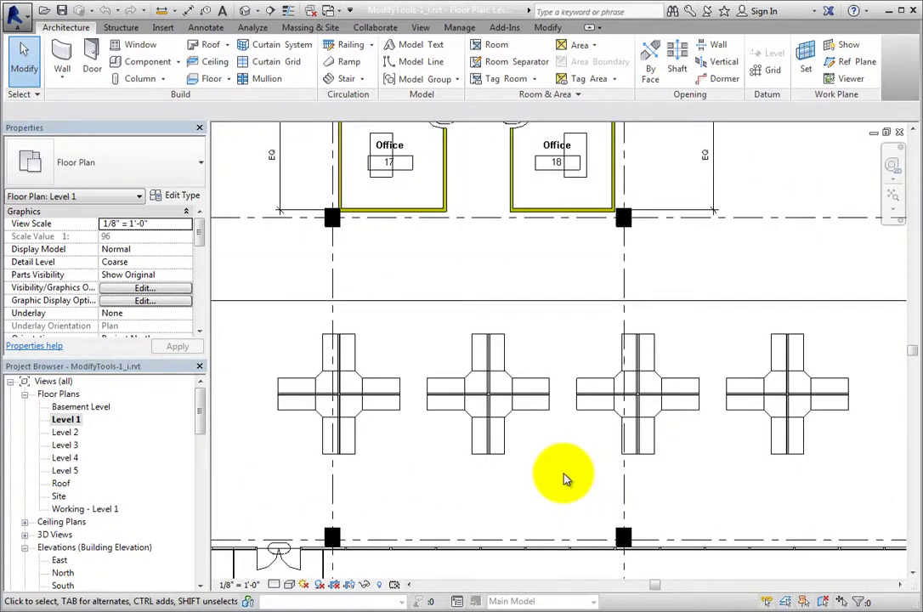
pyautogui.click(383, 412)
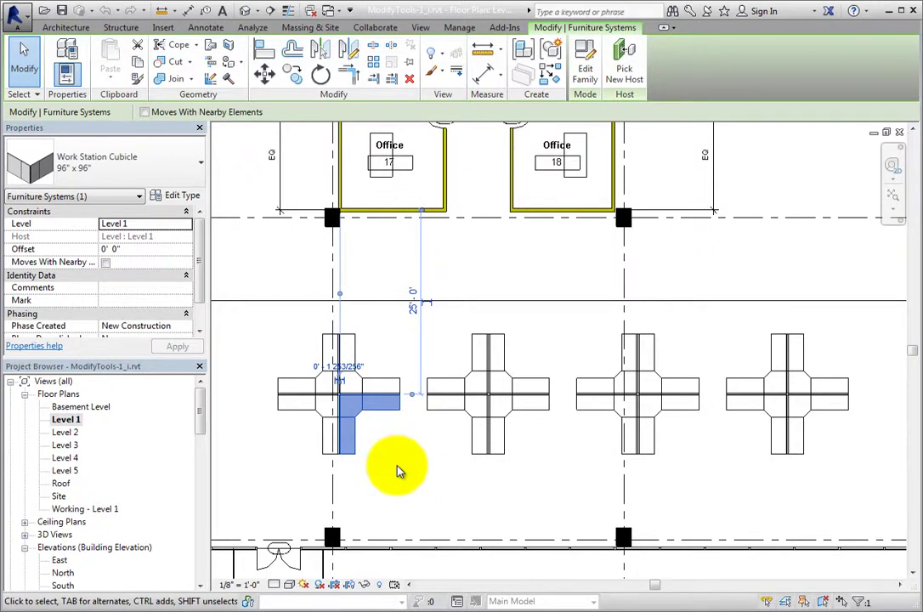
pyautogui.click(314, 415)
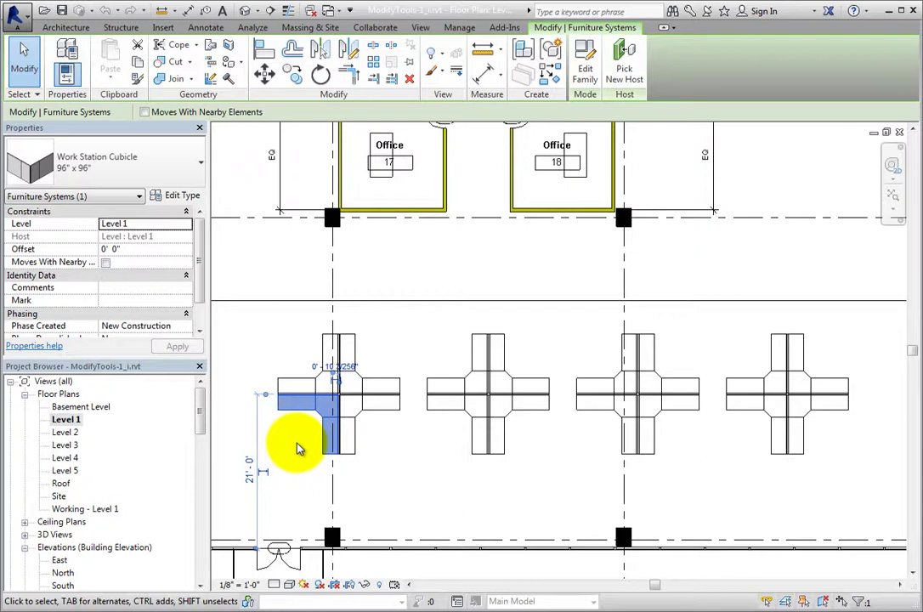
# Ctrl-add the first cubicle's other three pieces, grid line 6, and the second cubicle's pieces
pyautogui.press('ctrl')
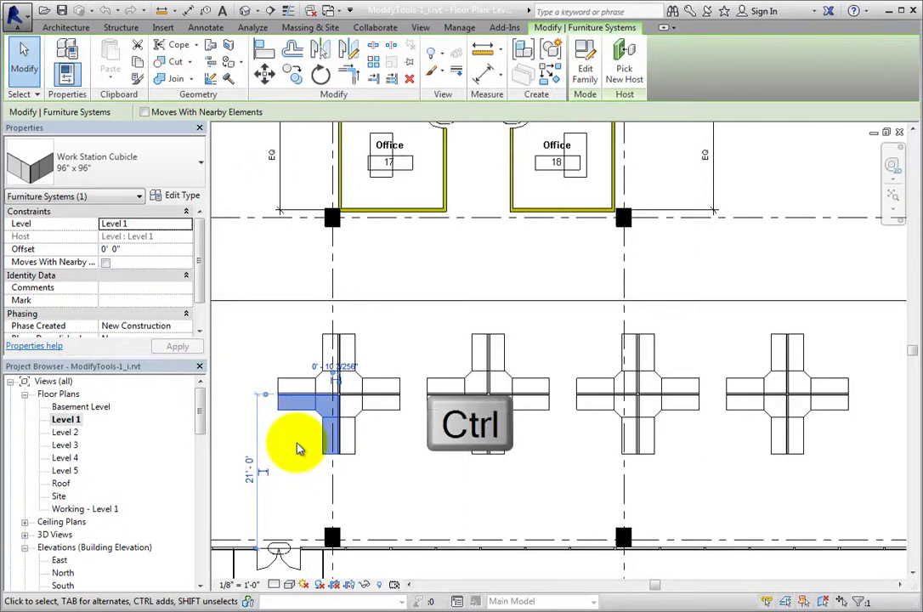
pyautogui.keyDown('ctrl'); pyautogui.click(365, 404); pyautogui.keyUp('ctrl')
pyautogui.keyDown('ctrl'); pyautogui.click(371, 384); pyautogui.keyUp('ctrl')
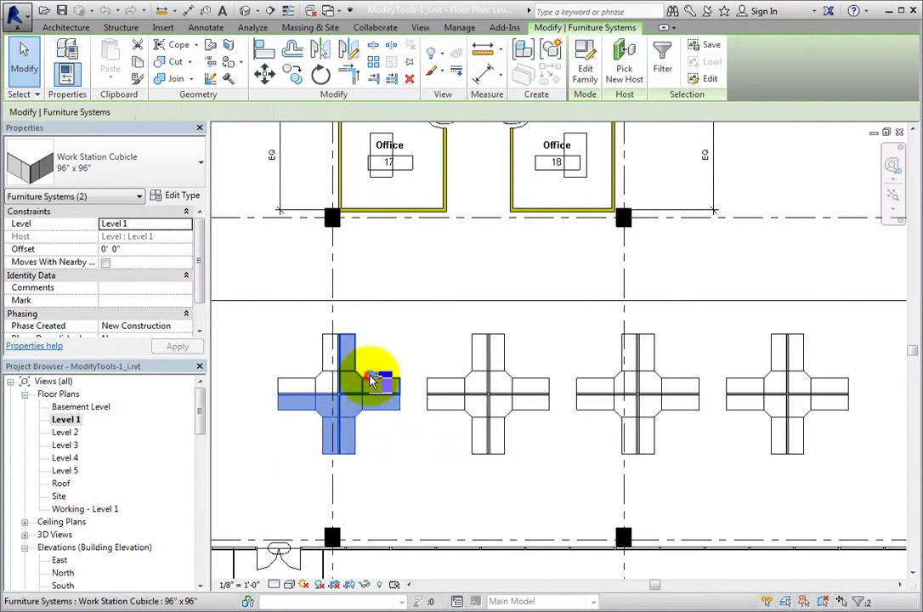
pyautogui.keyDown('ctrl'); pyautogui.click(321, 376); pyautogui.keyUp('ctrl')
pyautogui.keyDown('ctrl'); pyautogui.click(340, 330); pyautogui.keyUp('ctrl')
pyautogui.keyDown('ctrl'); pyautogui.click(503, 357); pyautogui.keyUp('ctrl')
pyautogui.keyDown('ctrl'); pyautogui.click(520, 410); pyautogui.keyUp('ctrl')
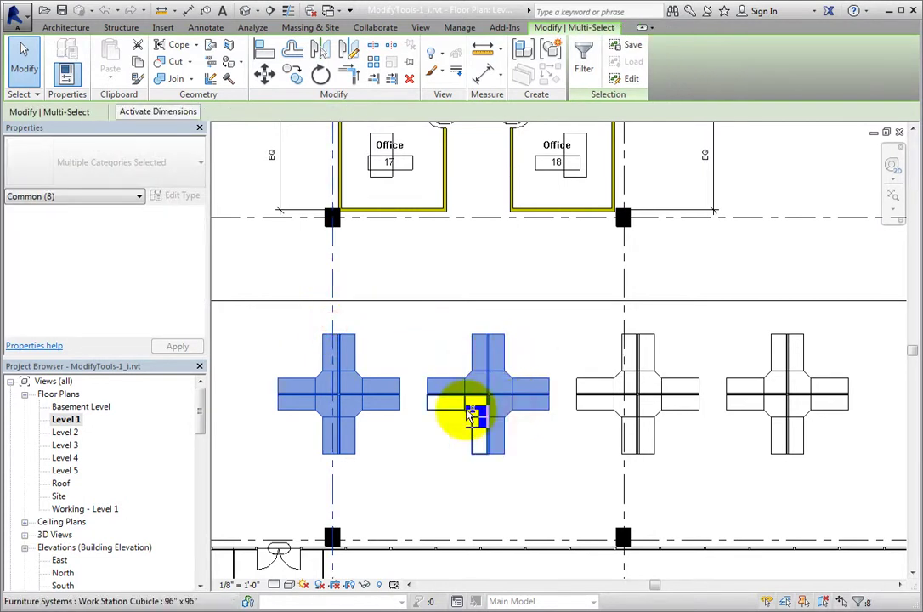
pyautogui.keyDown('ctrl'); pyautogui.click(451, 406); pyautogui.keyUp('ctrl')
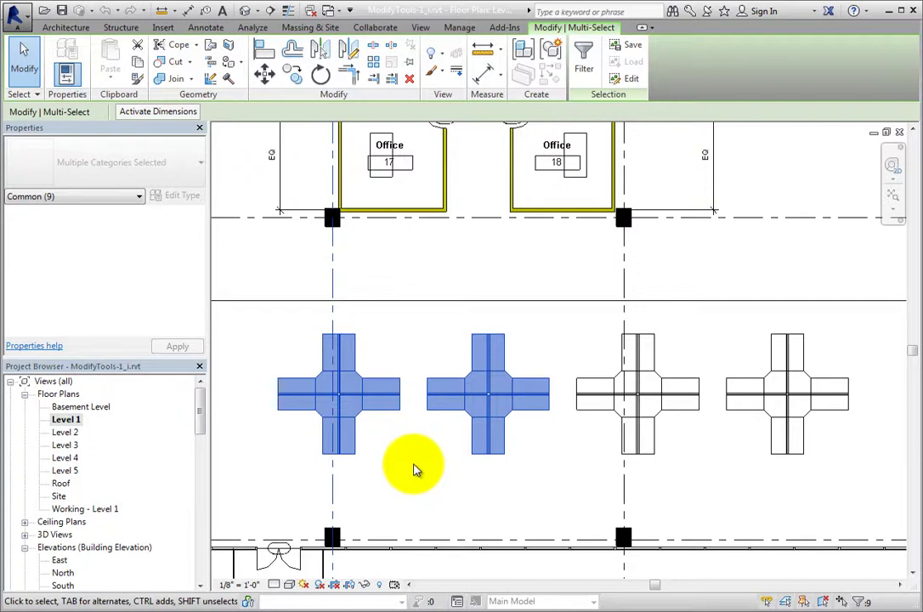
# Shift-remove grid line 6 and the second cubicle's four pieces from the selection
pyautogui.press('shift')
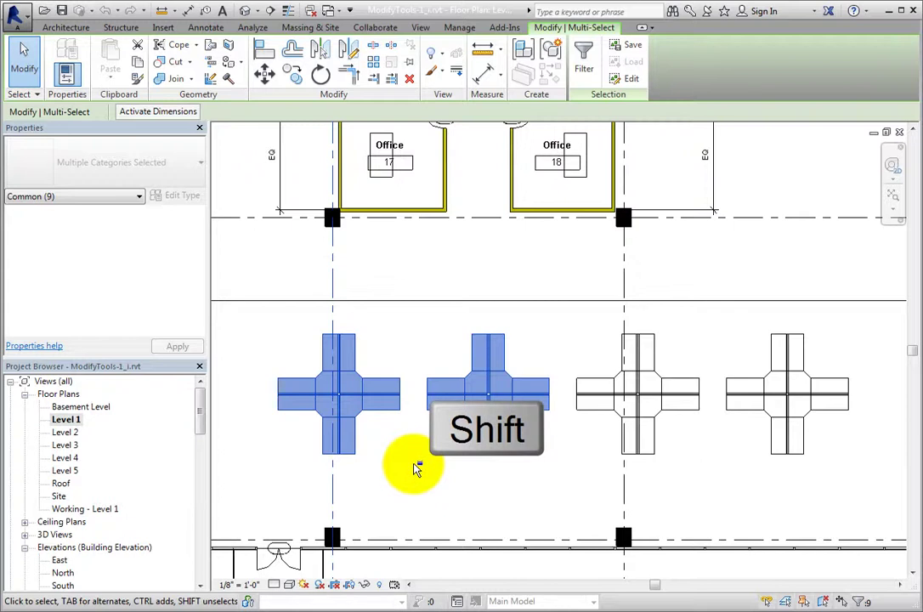
pyautogui.keyDown('shift'); pyautogui.click(336, 479); pyautogui.keyUp('shift')
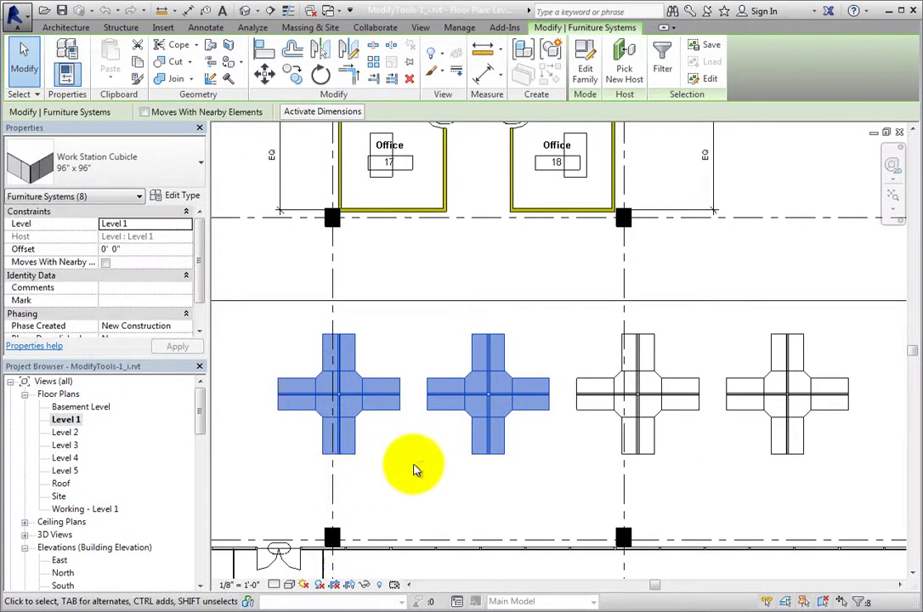
pyautogui.keyDown('shift'); pyautogui.click(449, 386); pyautogui.keyUp('shift')
pyautogui.keyDown('shift'); pyautogui.click(497, 372); pyautogui.keyUp('shift')
pyautogui.keyDown('shift'); pyautogui.click(517, 393); pyautogui.keyUp('shift')
pyautogui.keyDown('shift'); pyautogui.click(521, 414); pyautogui.keyUp('shift')
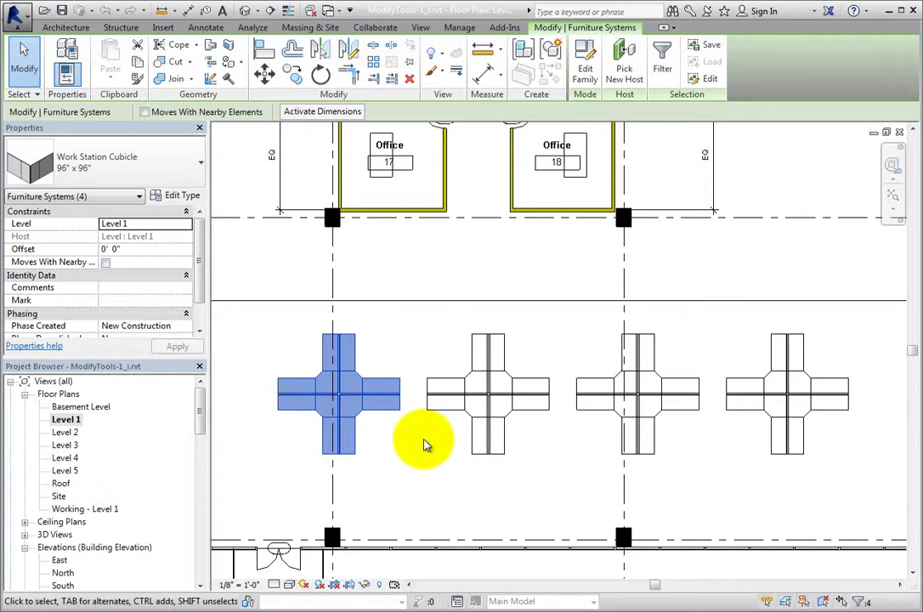
# Window-select the two right-hand cubicles' eight pieces left-to-right, then clear the selection
pyautogui.click(431, 482)
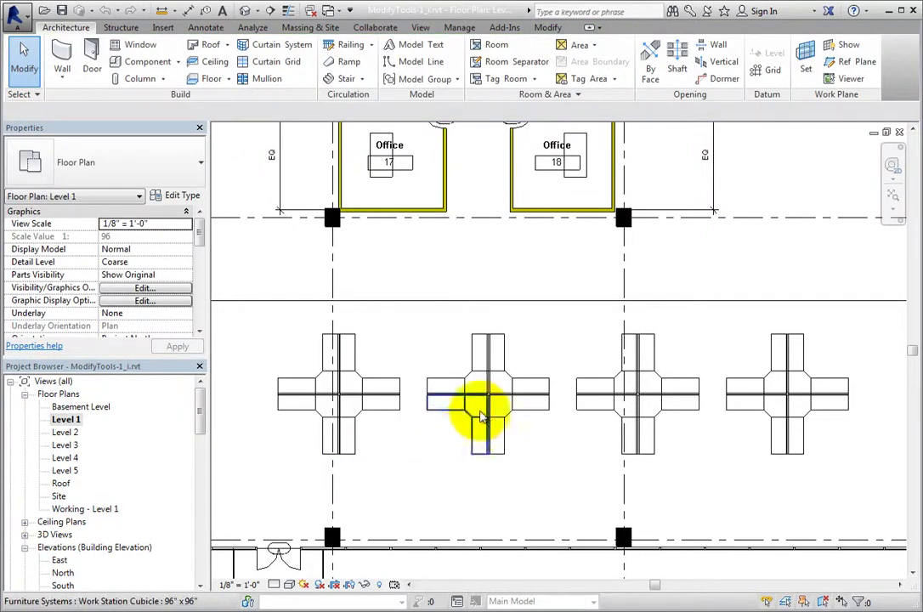
pyautogui.moveTo(523, 314); pyautogui.dragTo(879, 497)
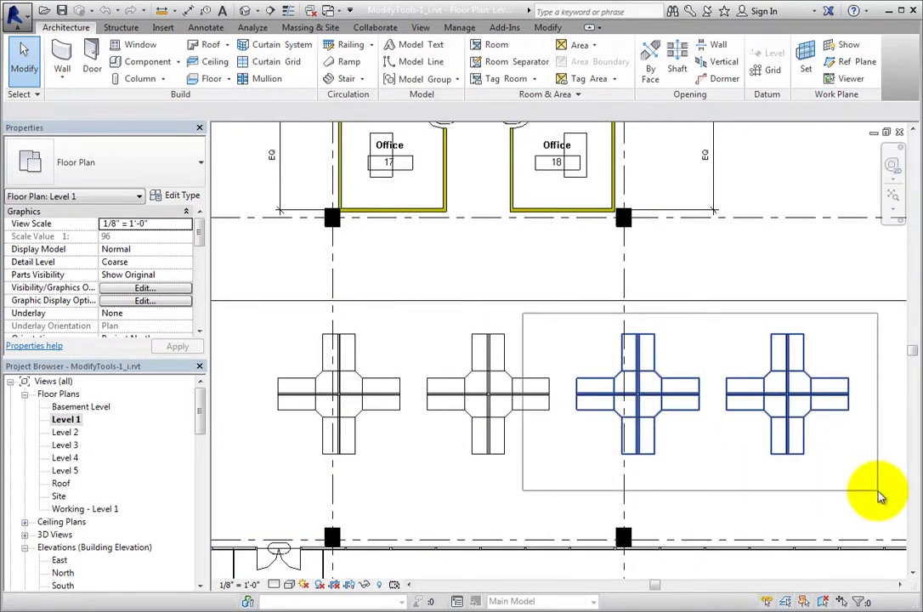
pyautogui.moveTo(880, 497); pyautogui.dragTo(880, 497)
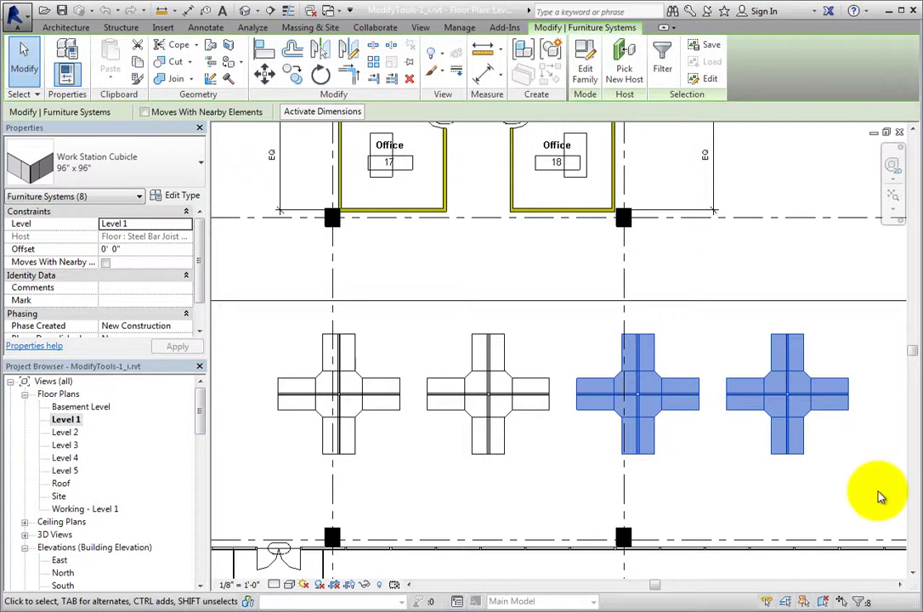
pyautogui.click(880, 497)
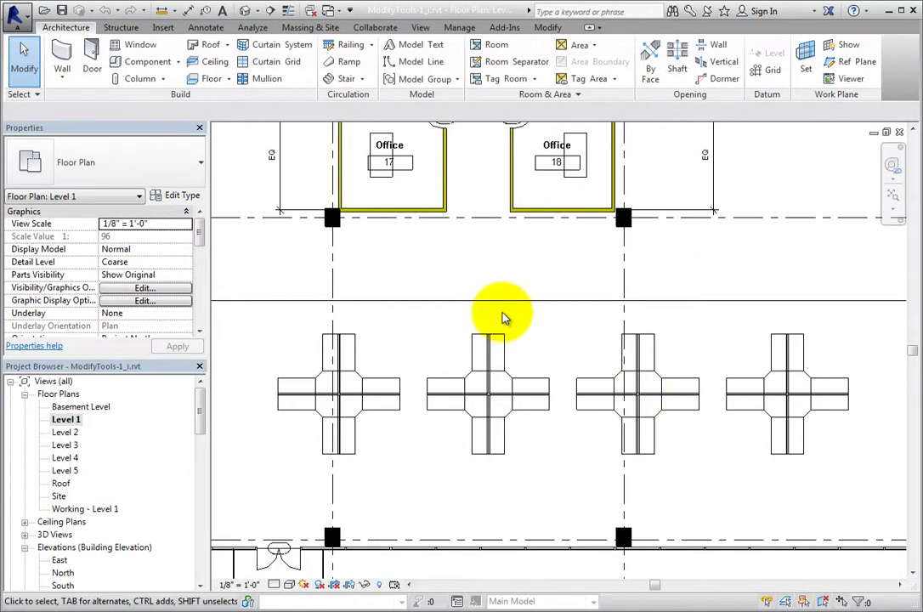
# Drag a right-to-left crossing box over the open office to select 25 elements
pyautogui.moveTo(503, 316); pyautogui.dragTo(238, 218)
pyautogui.click(893, 540)
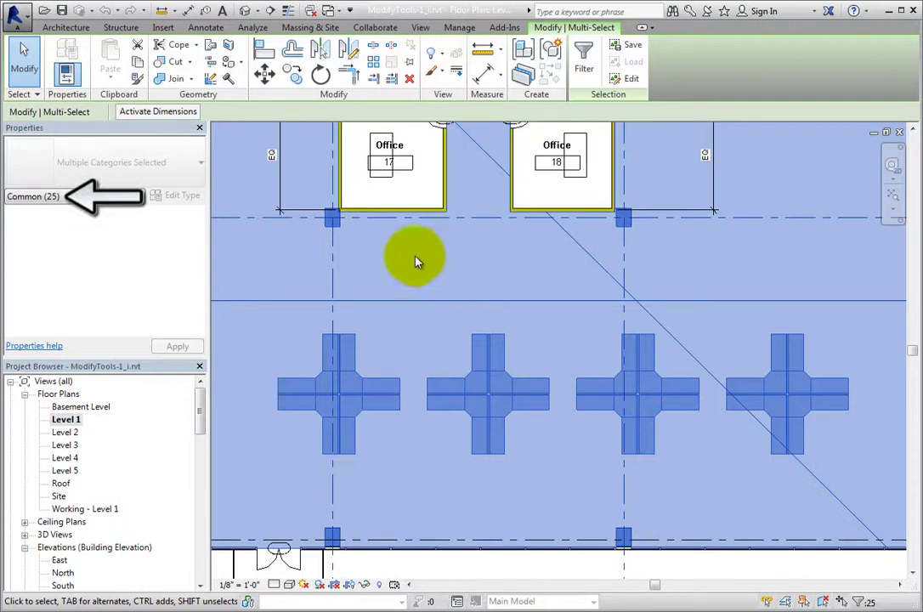
pyautogui.click(136, 198)
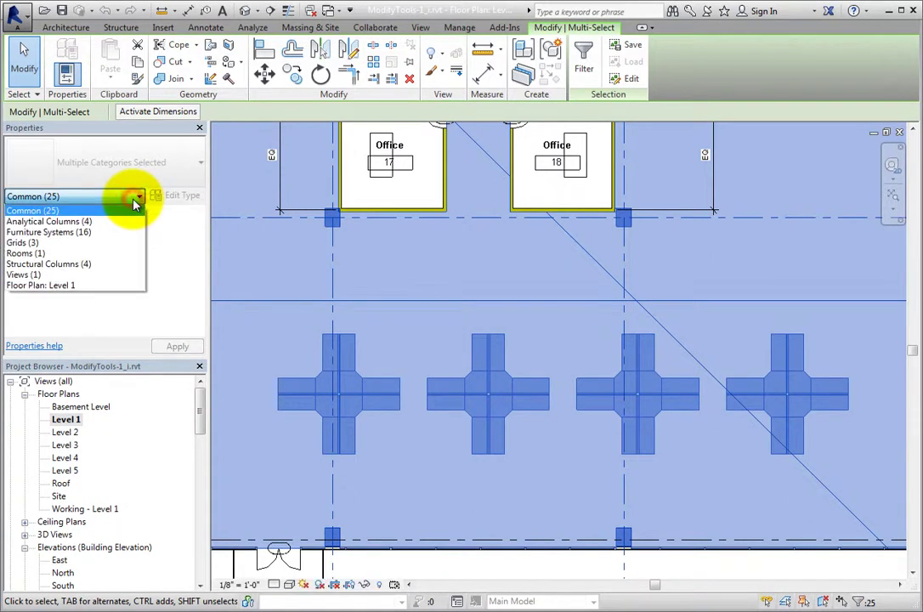
pyautogui.click(136, 200)
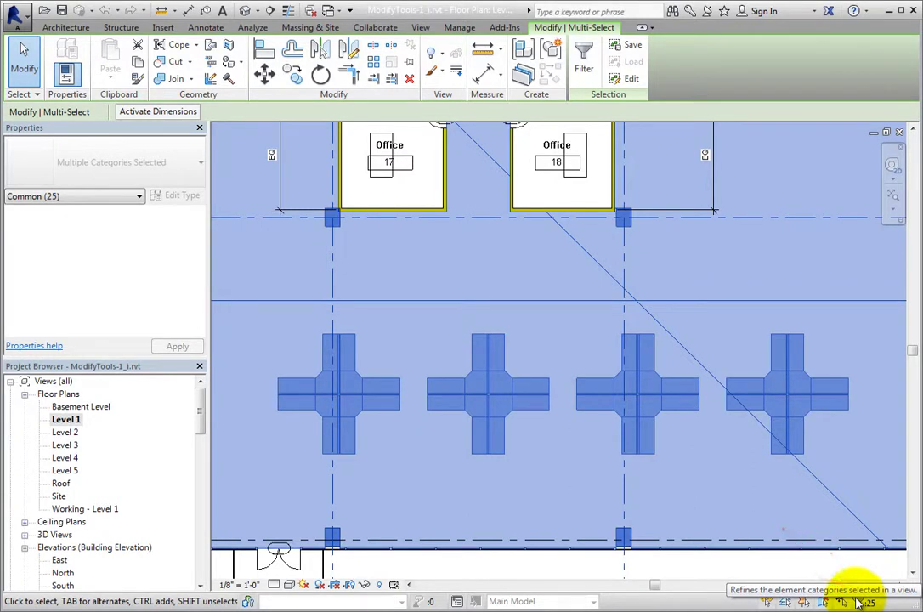
# Filter the 25-item selection to only the 4 Structural Columns, excluding Views and all other categories
pyautogui.click(859, 601)
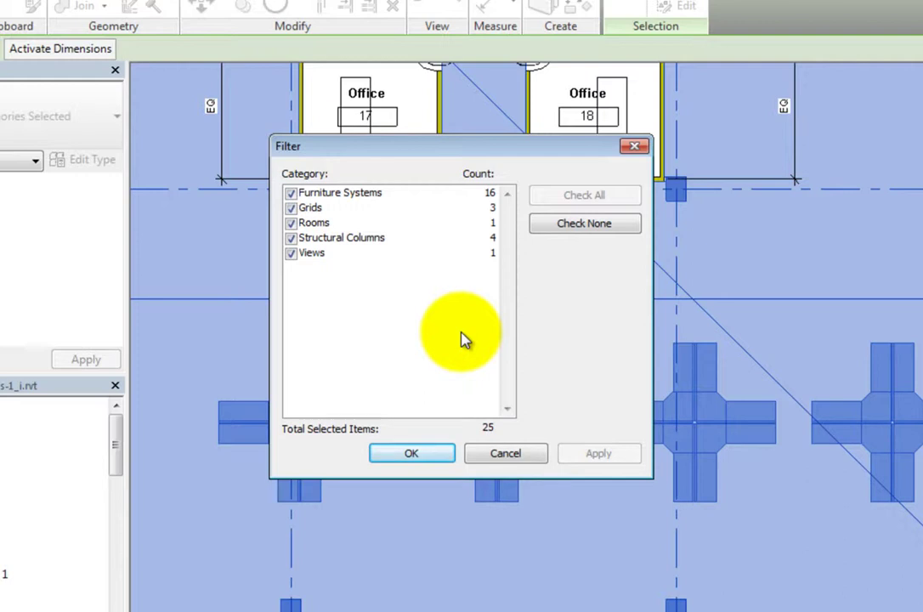
pyautogui.click(293, 255)
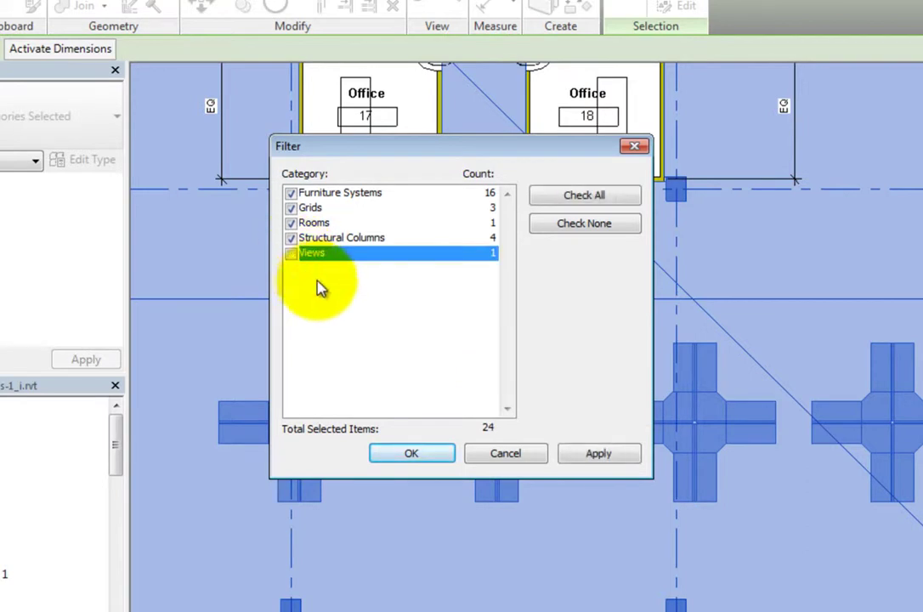
pyautogui.click(599, 227)
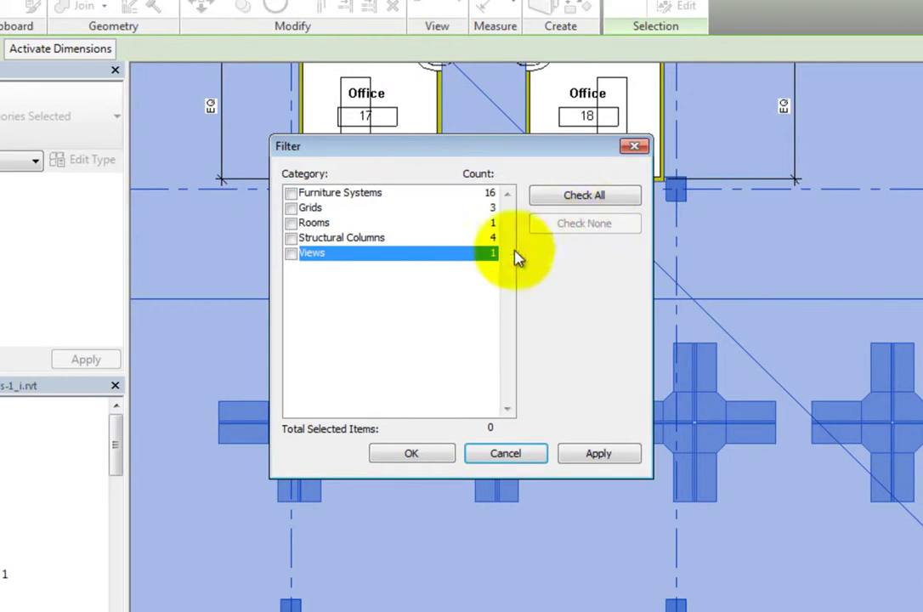
pyautogui.click(292, 239)
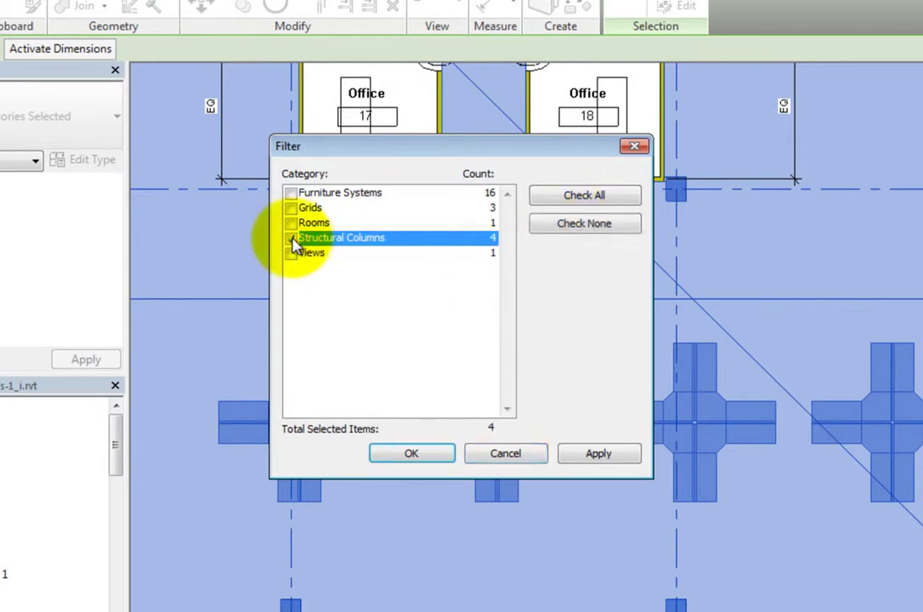
pyautogui.click(440, 455)
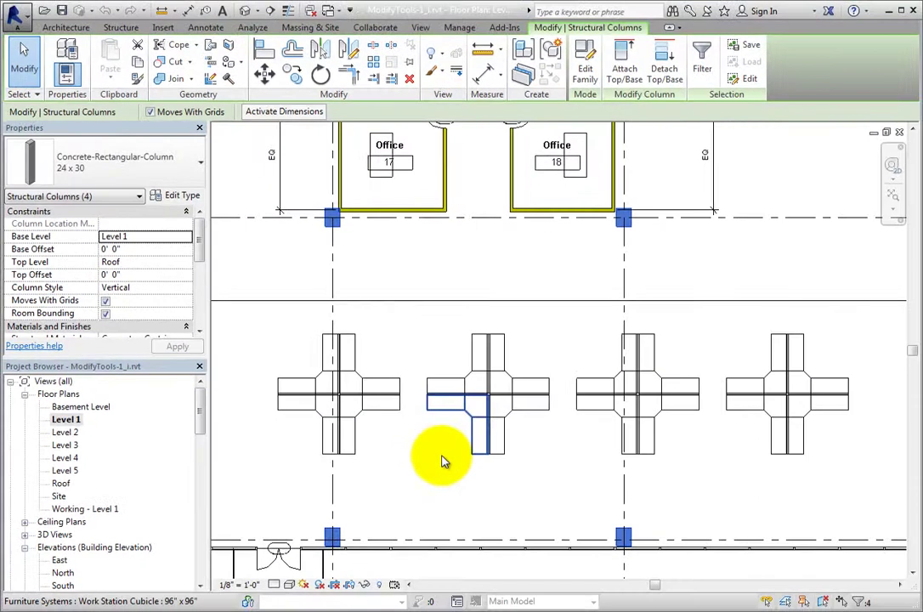
# Zoom out on the plan and deselect the structural columns
pyautogui.scroll(-2, 443, 451)
pyautogui.scroll(-1, 328, 452)
pyautogui.moveTo(330, 453); pyautogui.dragTo(363, 431, button='middle')
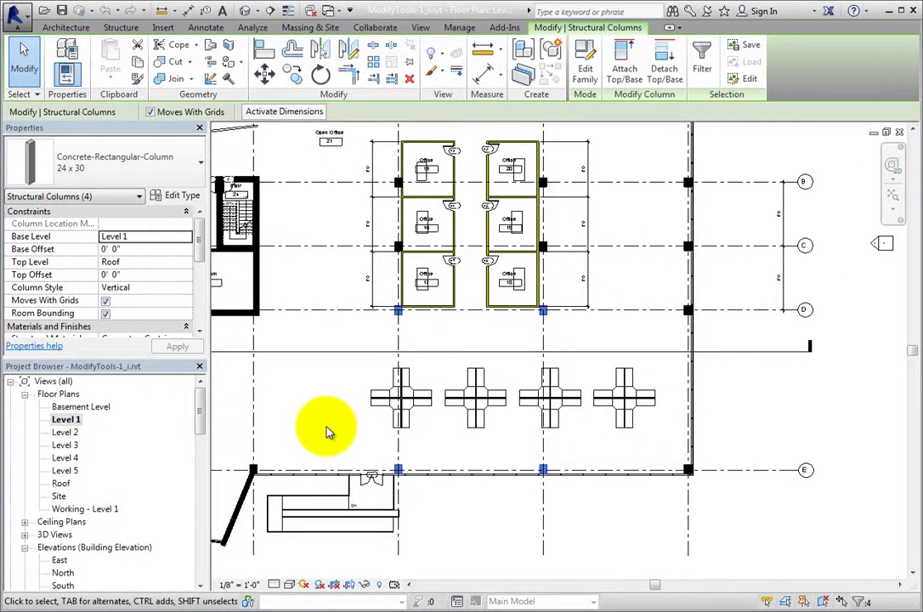
pyautogui.click(316, 384)
# Bring the central core's rooms, stairs and elevators into view on the Level 1 plan
pyautogui.scroll(-1, 319, 381)
pyautogui.moveTo(320, 381); pyautogui.dragTo(664, 449, button='middle')
pyautogui.scroll(1, 598, 429)
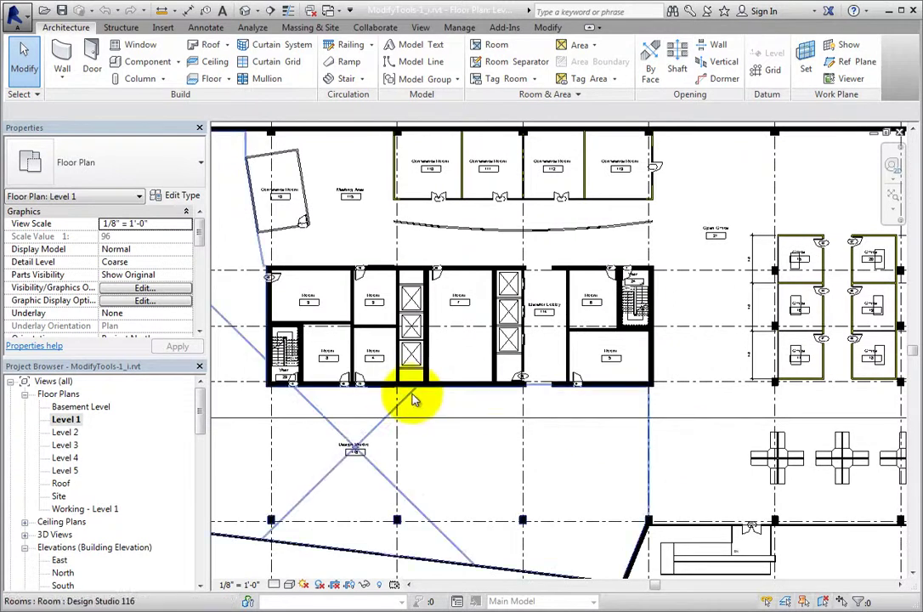
pyautogui.scroll(1, 415, 401)
pyautogui.moveTo(416, 405); pyautogui.dragTo(521, 439, button='middle')
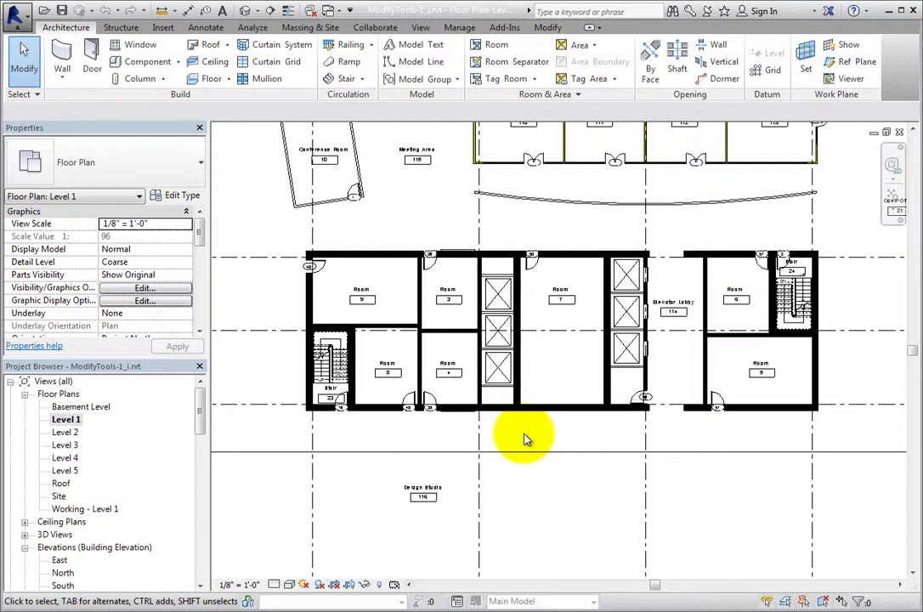
# Select the chain of four Core-shaft 18" Concrete core walls with Tab, then deselect them
pyautogui.press('Tab')
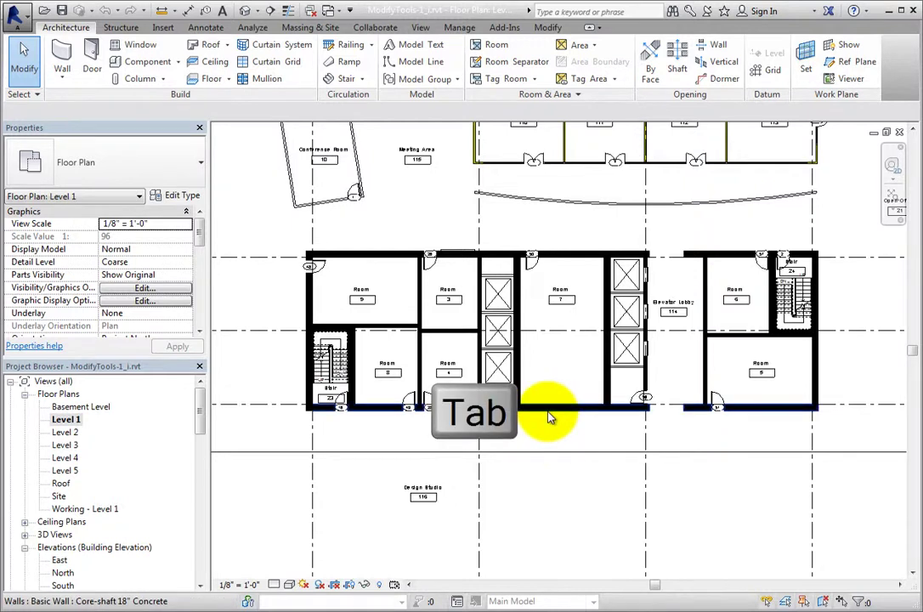
pyautogui.press('Tab')
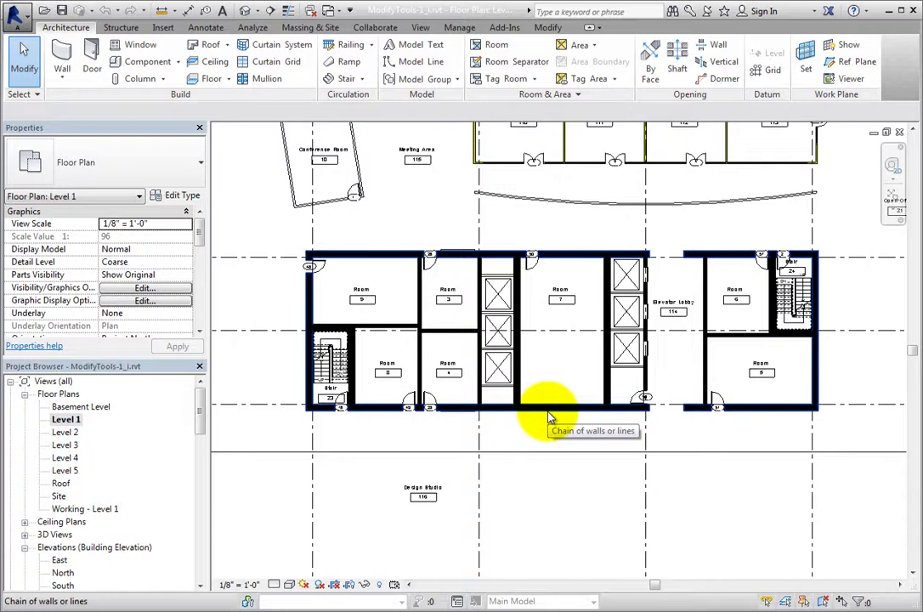
pyautogui.click(549, 418)
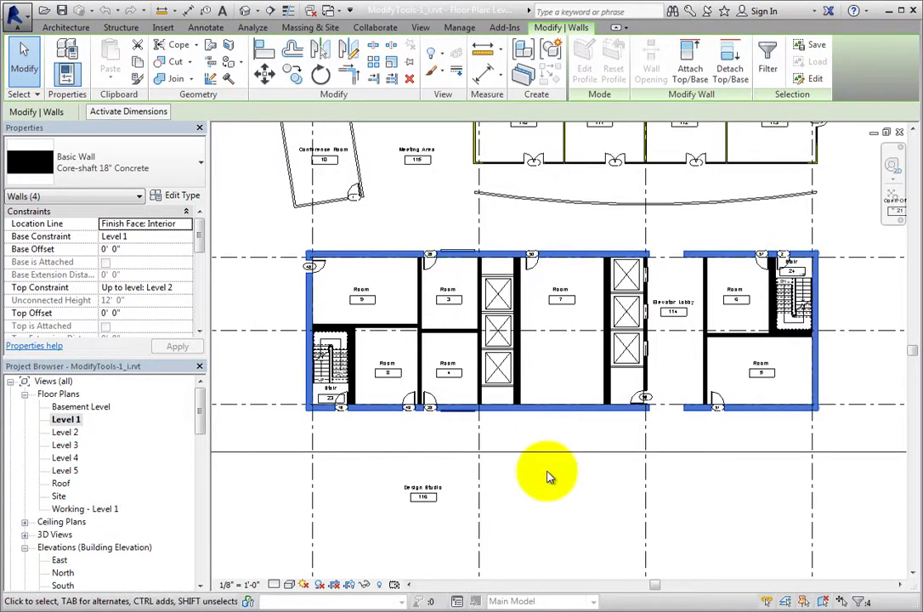
pyautogui.press('Escape')
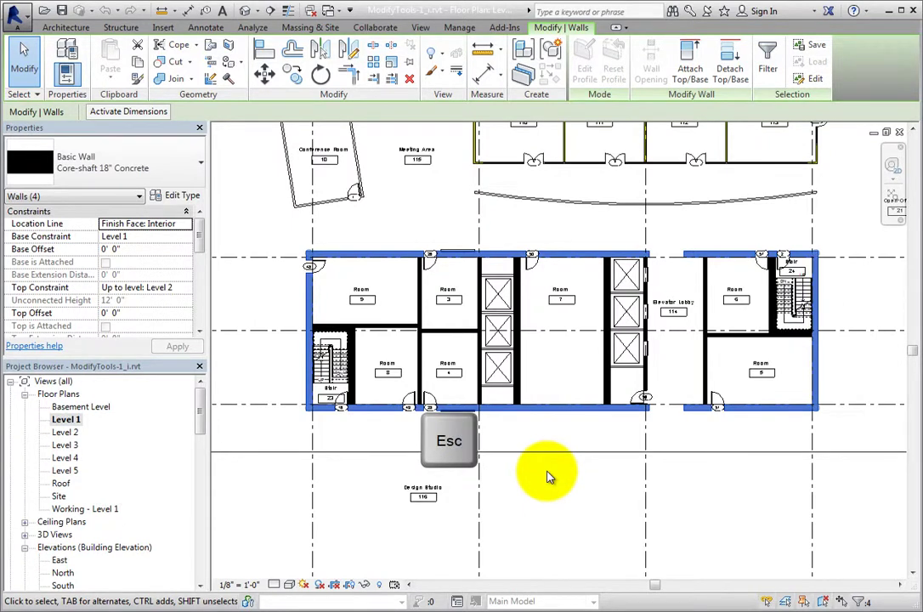
pyautogui.press('Escape')
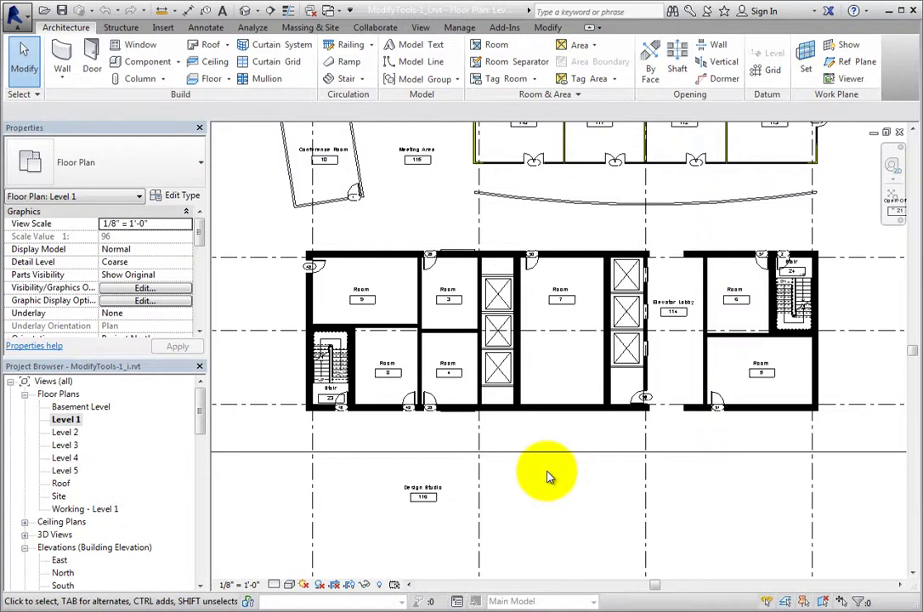
# Select the three-wall chain along the core's left, top and right sides, then deselect it
pyautogui.click(307, 302)
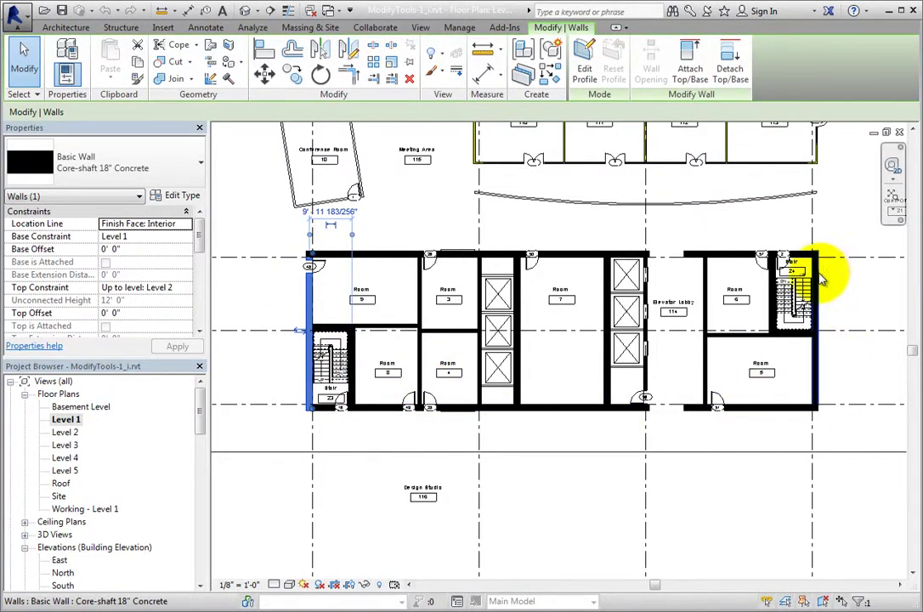
pyautogui.press('Tab')
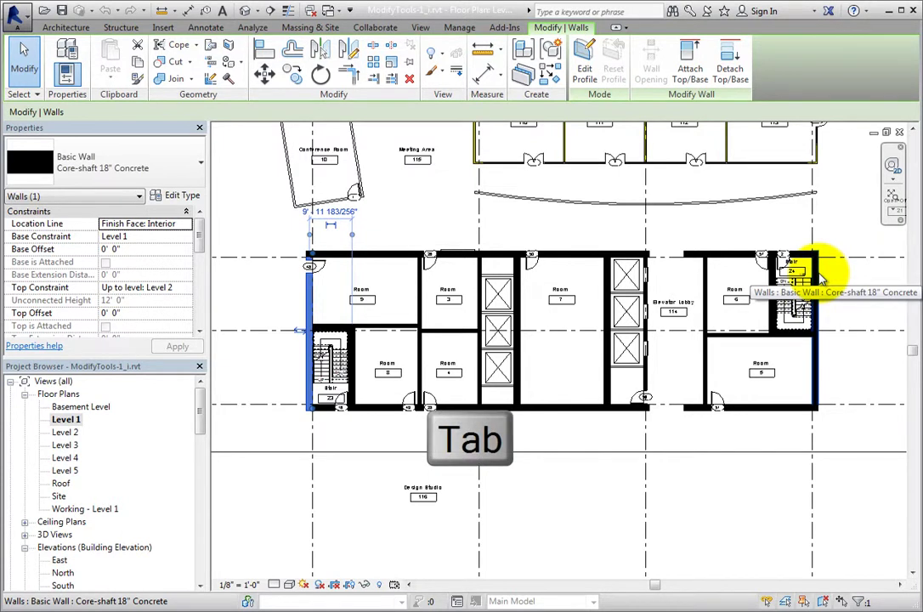
pyautogui.press('Tab')
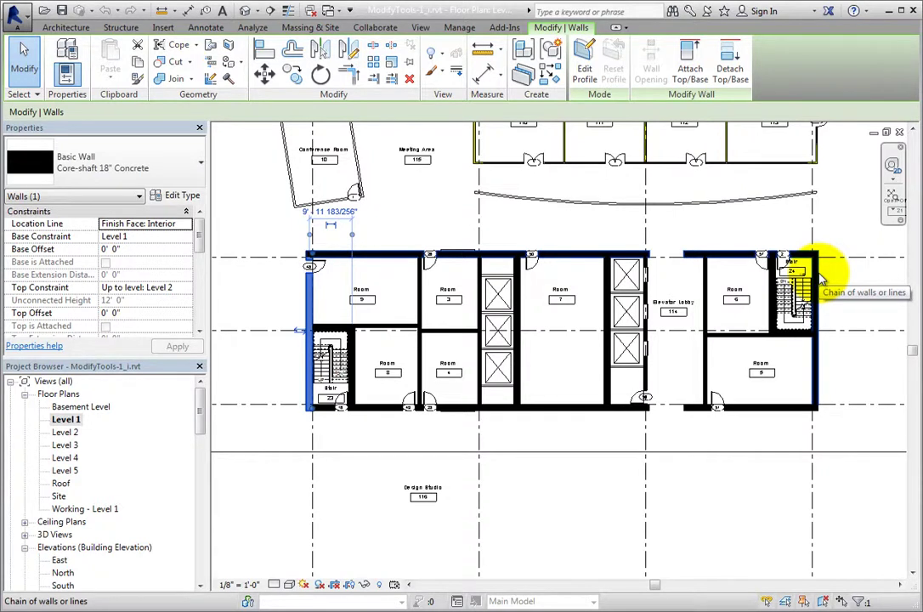
pyautogui.click(822, 281)
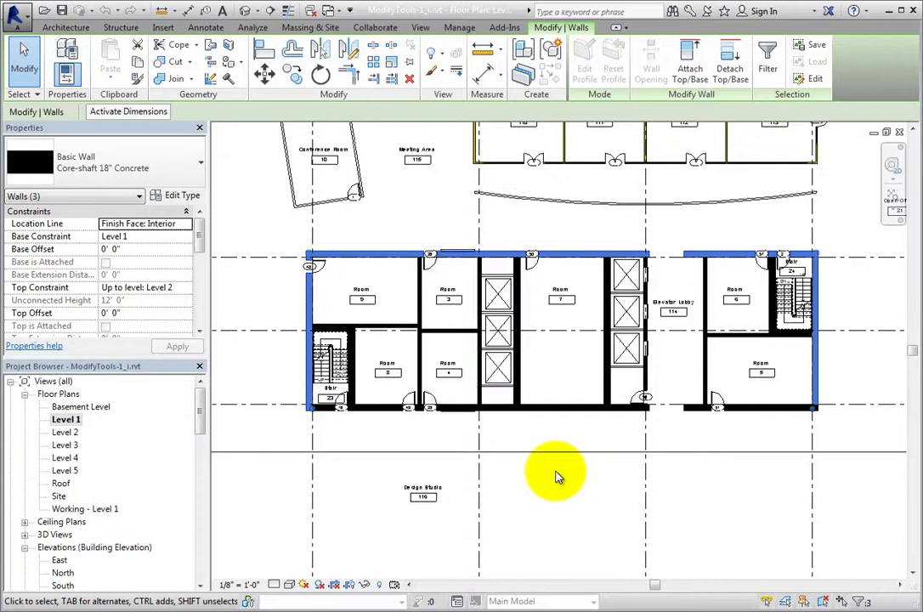
pyautogui.press('Escape')
# Select the three-wall chain along the core's left, bottom and right sides, then clear it
pyautogui.click(557, 476)
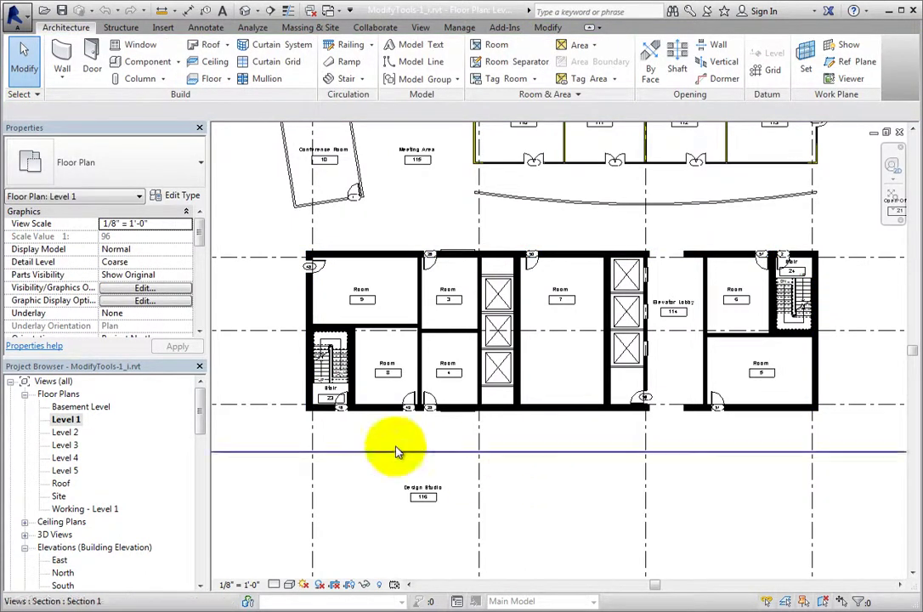
pyautogui.click(307, 298)
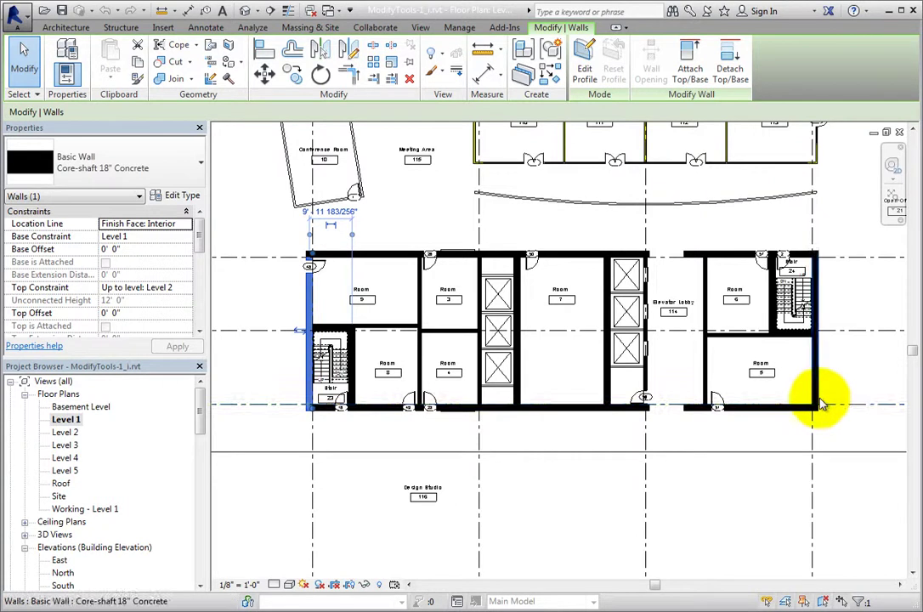
pyautogui.press('Tab')
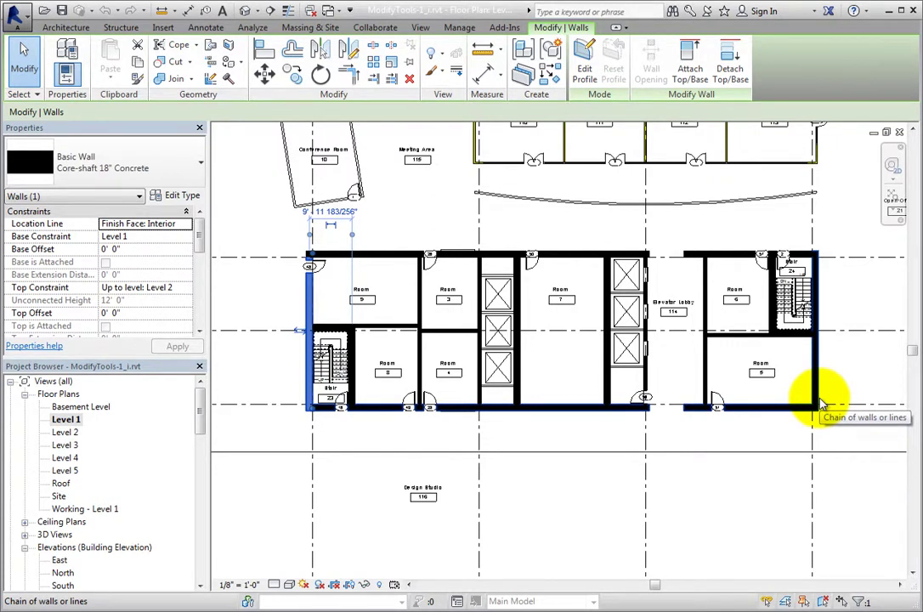
pyautogui.click(821, 407)
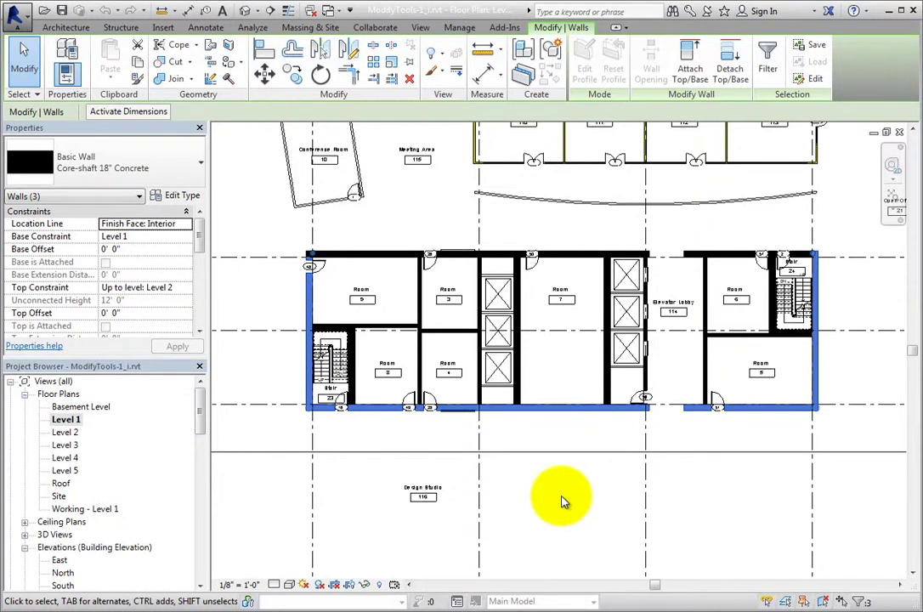
pyautogui.press('Escape')
pyautogui.press('Escape')
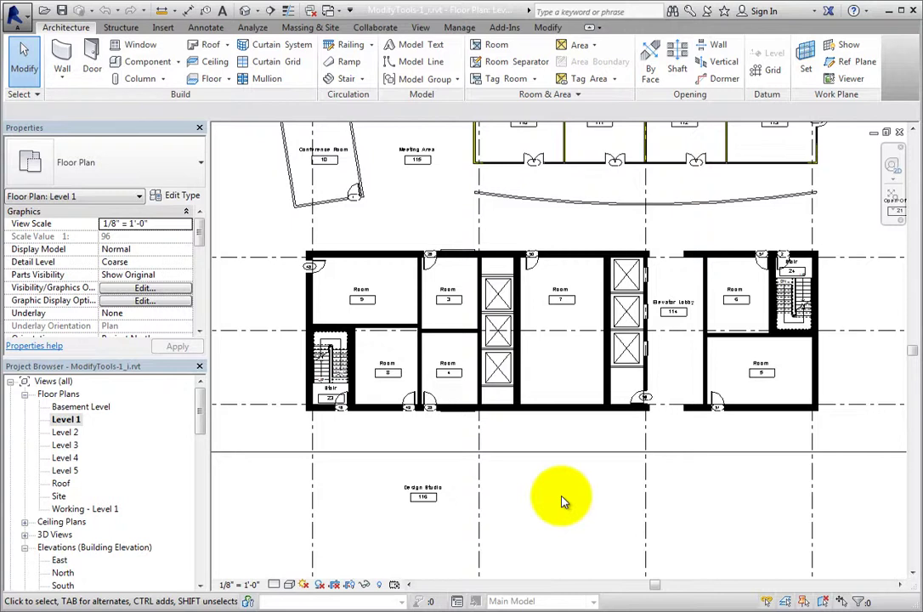
# Restore the left core wall selection with Ctrl+Left, then again via Select Previous
pyautogui.hotkey('ctrl', 'Left')
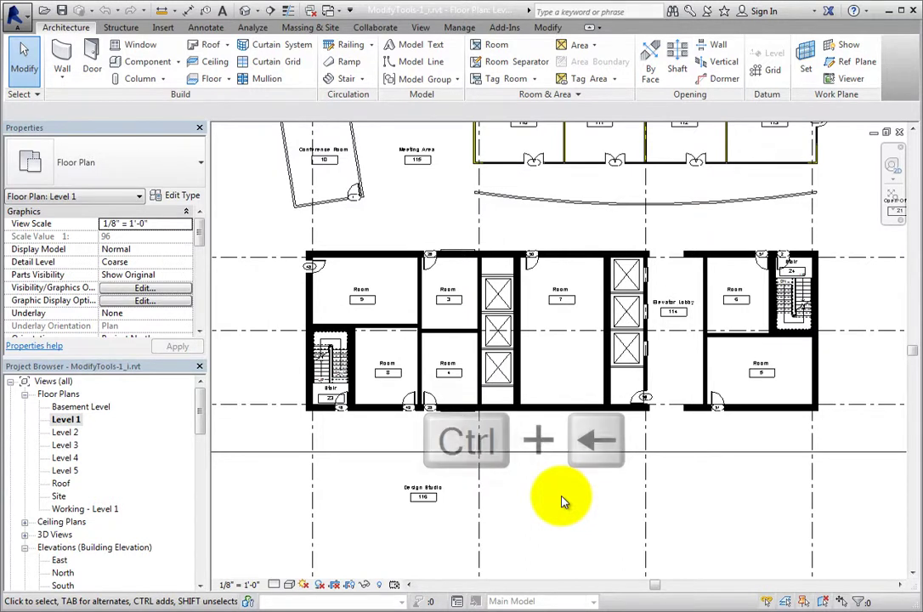
pyautogui.click(561, 501)
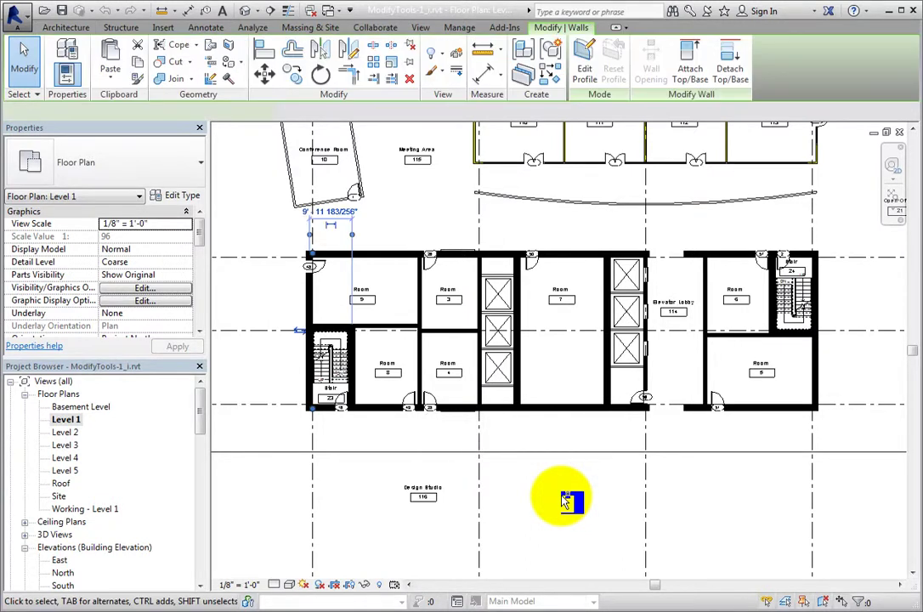
pyautogui.click(346, 497)
pyautogui.rightClick(346, 495)
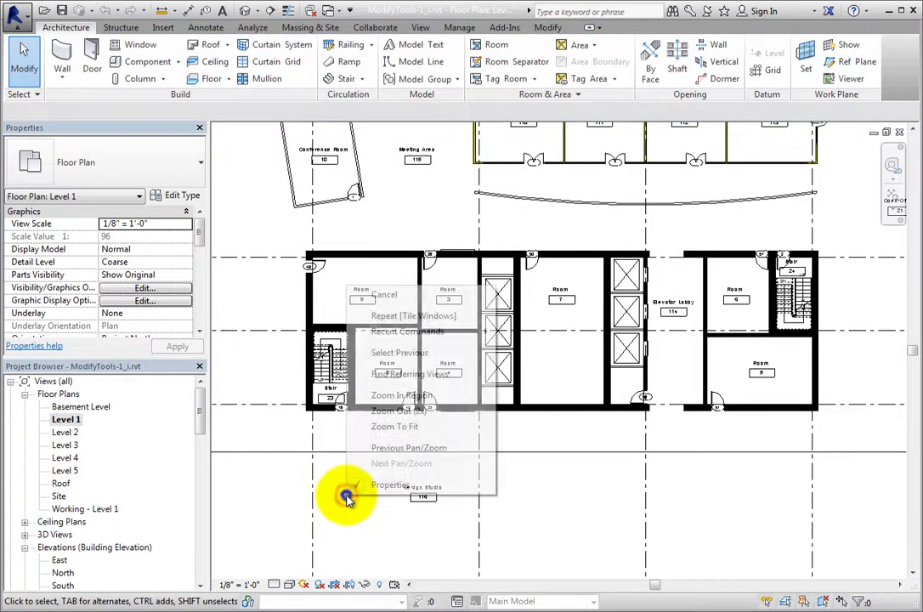
pyautogui.click(425, 355)
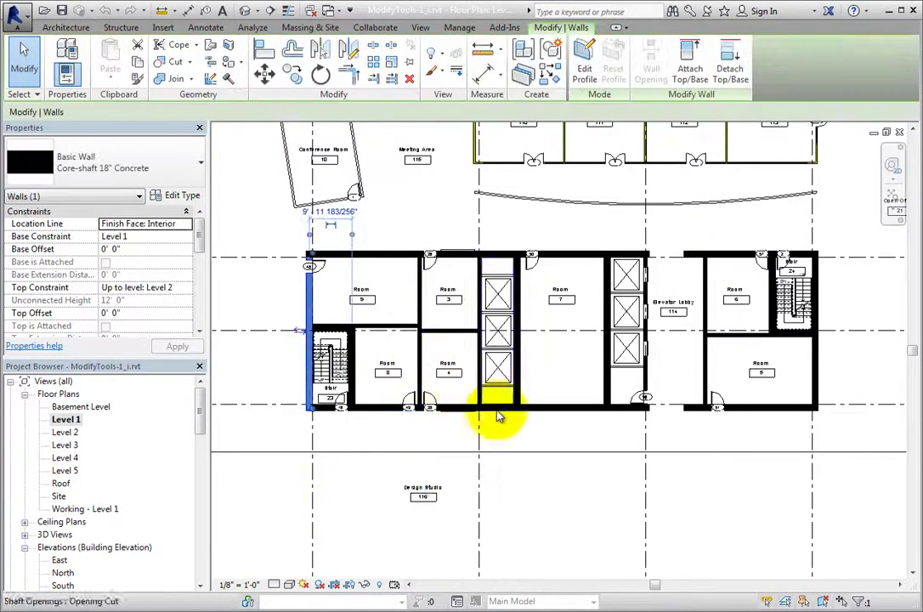
# Select the bottom Core-shaft 18" Concrete wall in place of the left wall
pyautogui.click(570, 490)
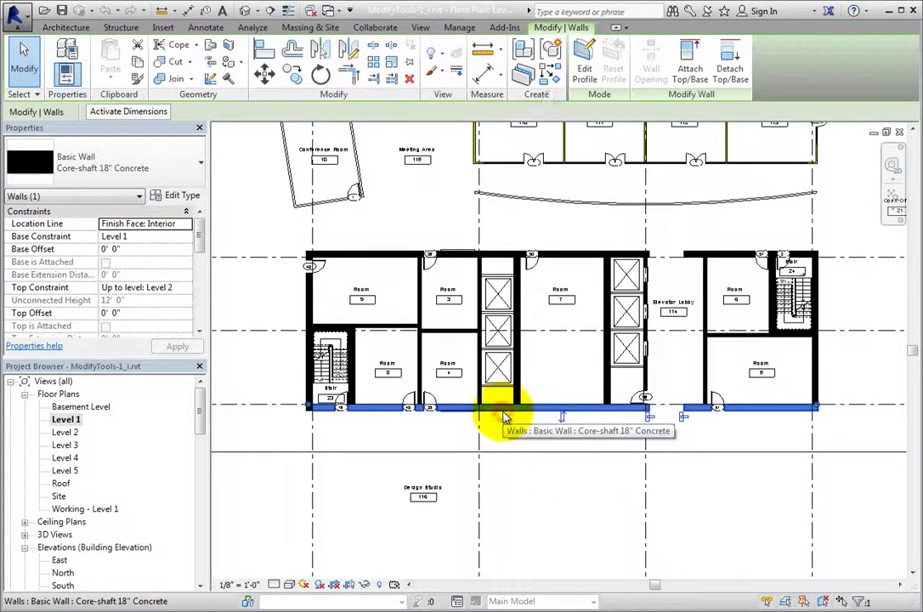
pyautogui.click(503, 416)
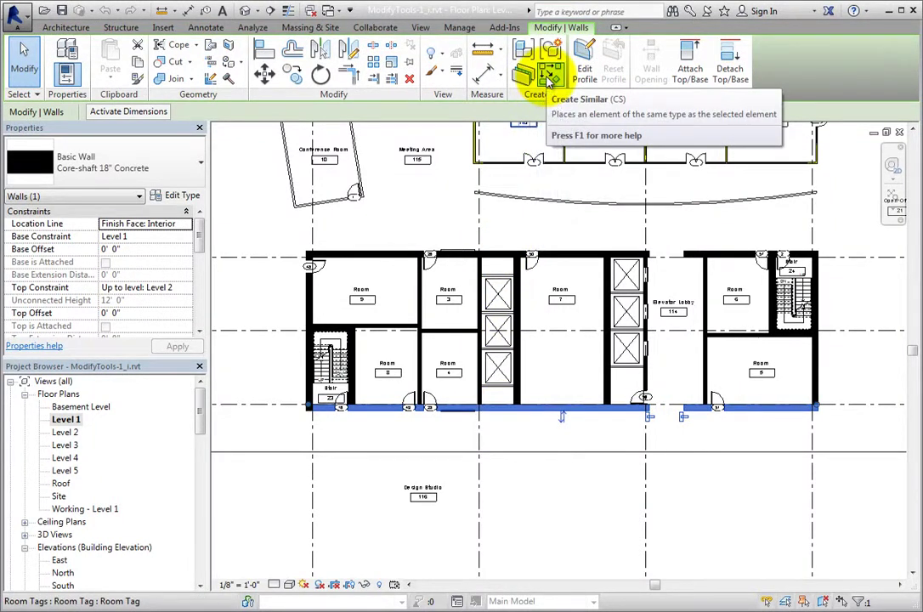
# Select all 10 Core-shaft 18" Concrete walls using Select All Instances > Visible in View
pyautogui.rightClick(409, 197)
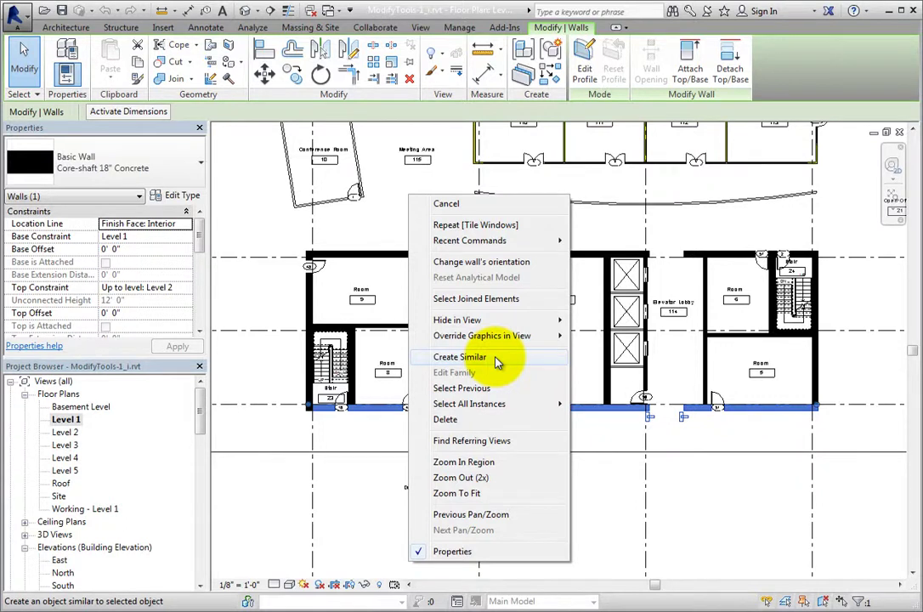
pyautogui.moveTo(511, 407)
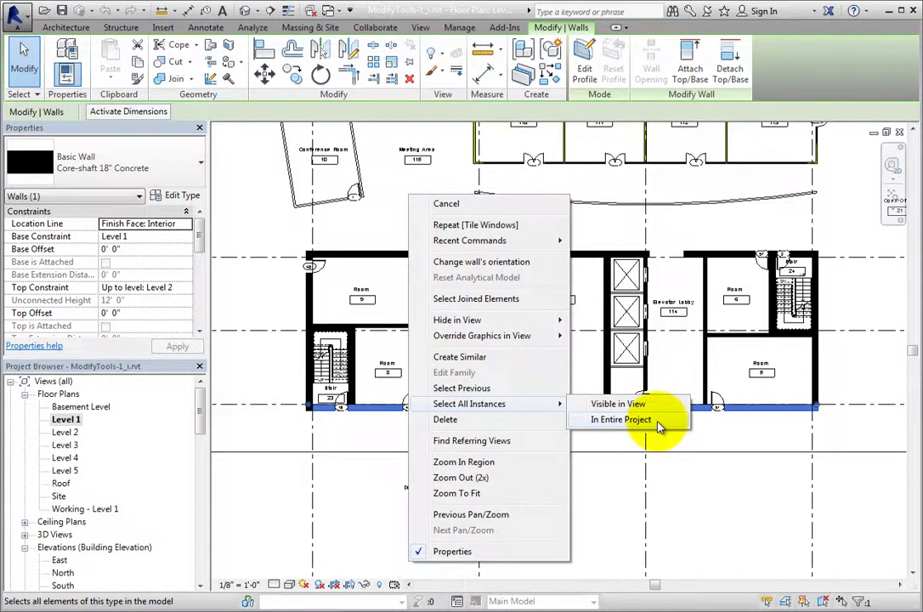
pyautogui.click(651, 404)
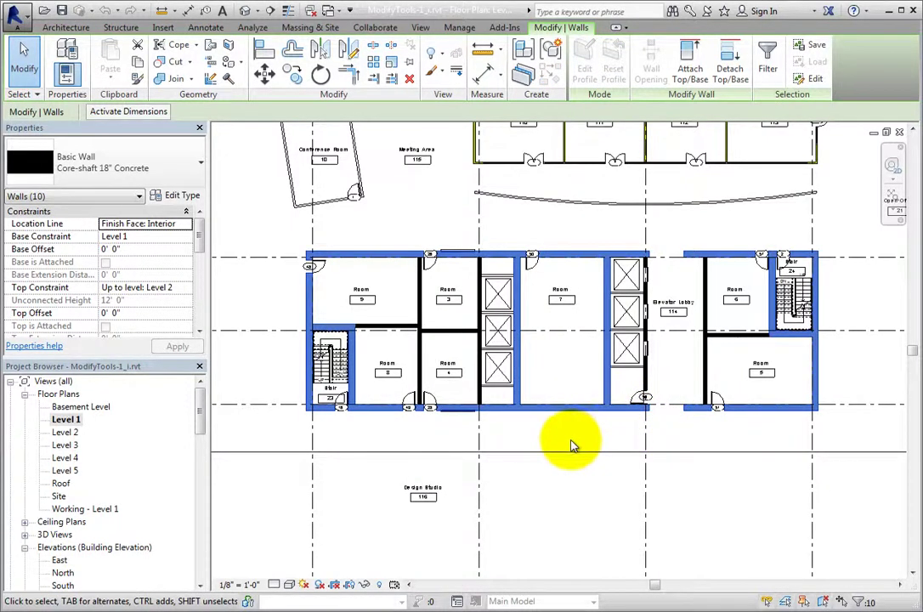